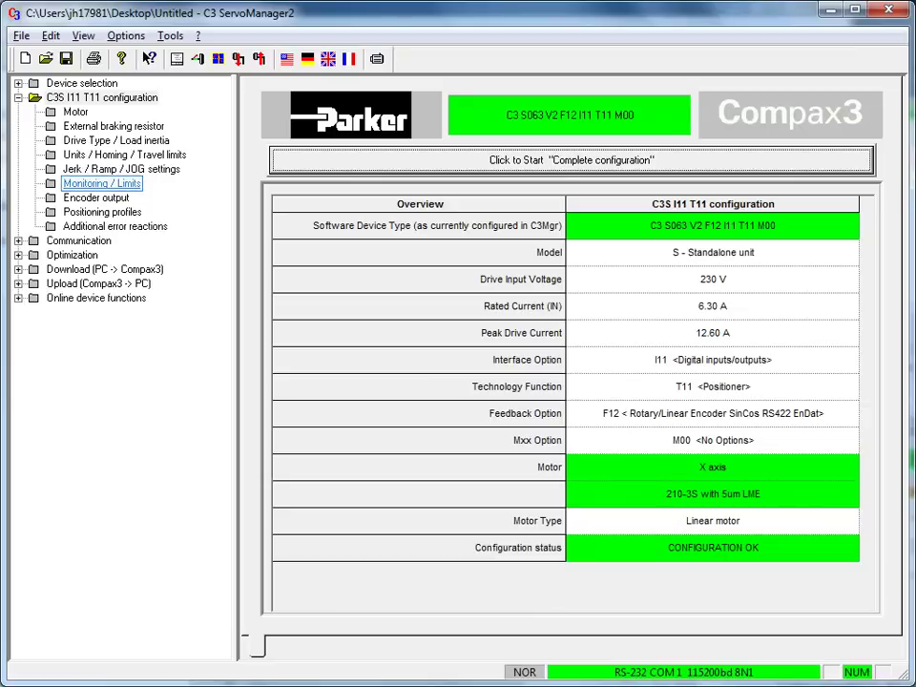
# Step: Raise maximum speed to 100 % and download the configuration to the drive
pyautogui.click(101, 183)
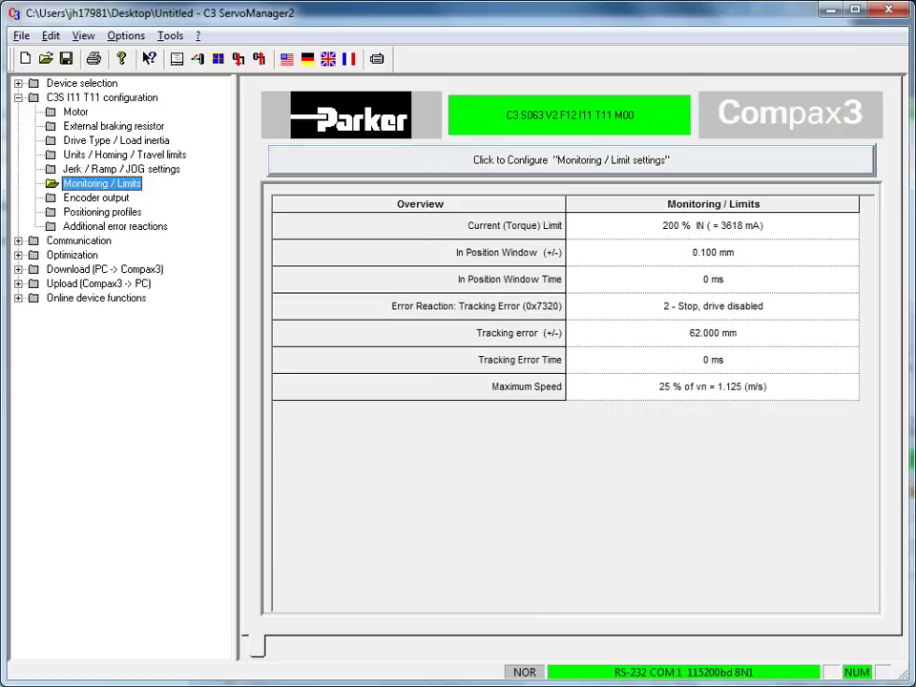
pyautogui.click(571, 159)
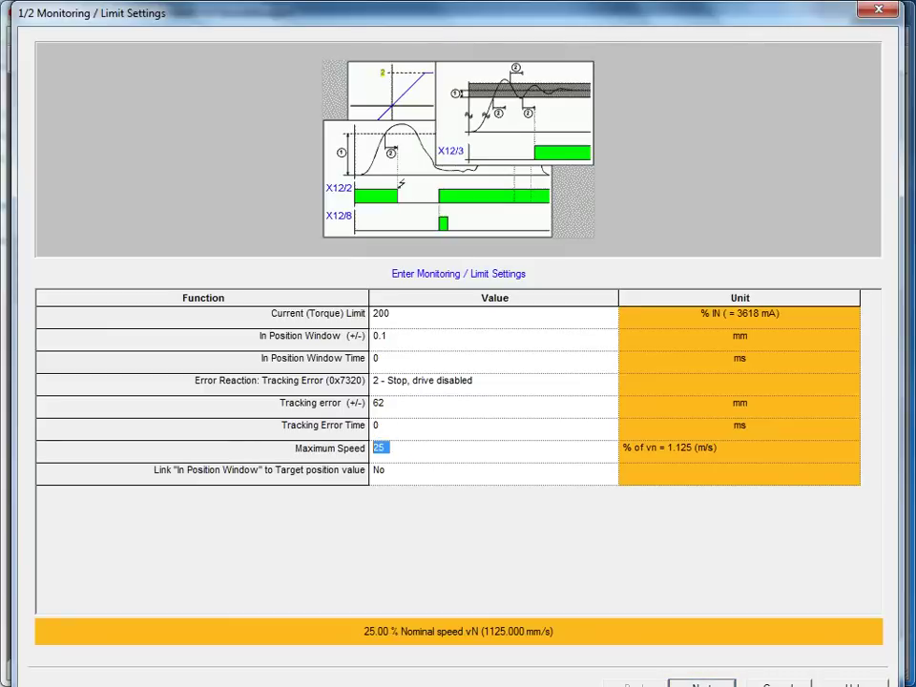
pyautogui.write('100')
pyautogui.press('Return')
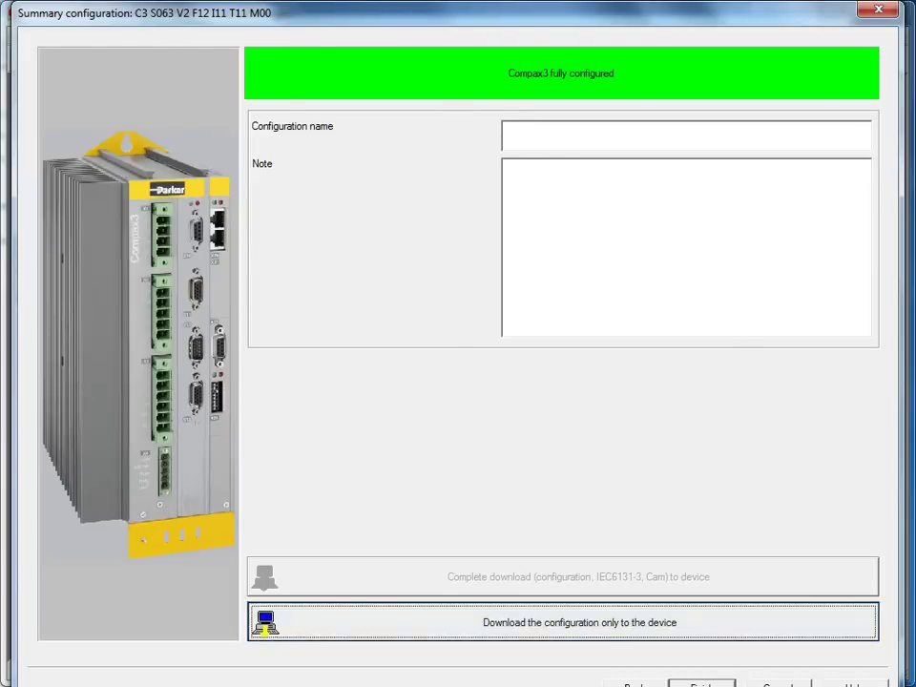
pyautogui.press('Return')
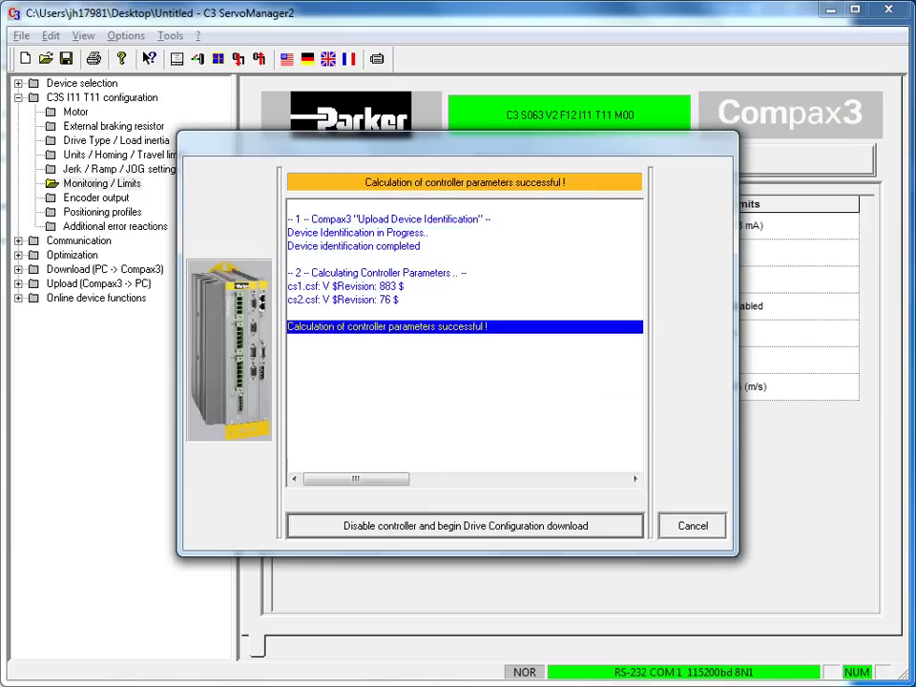
pyautogui.press('Return')
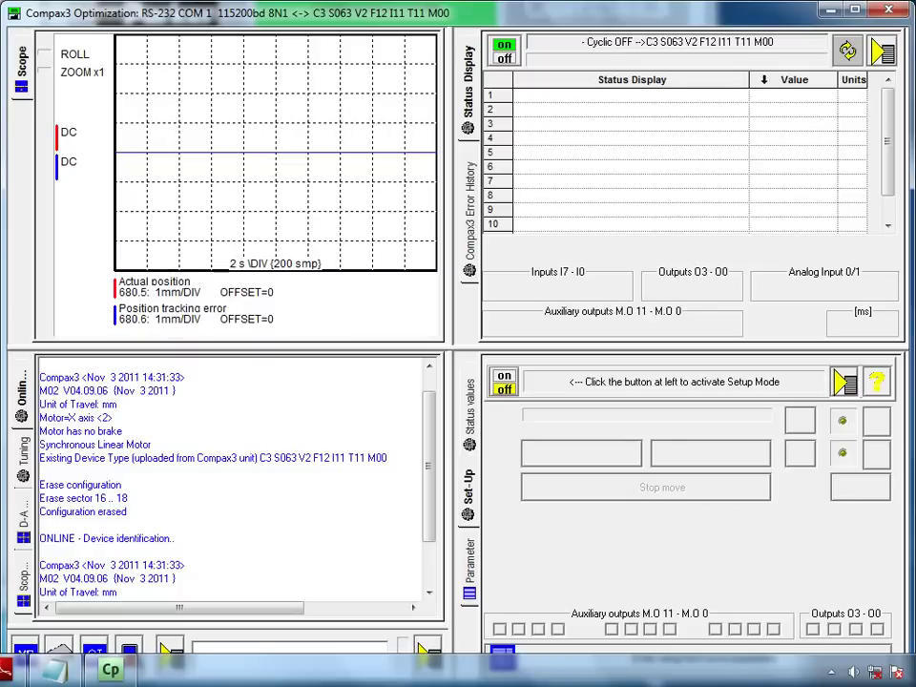
# Step: Turn on live status refresh and add Actual position and Actual speed to the display
pyautogui.click(847, 50)
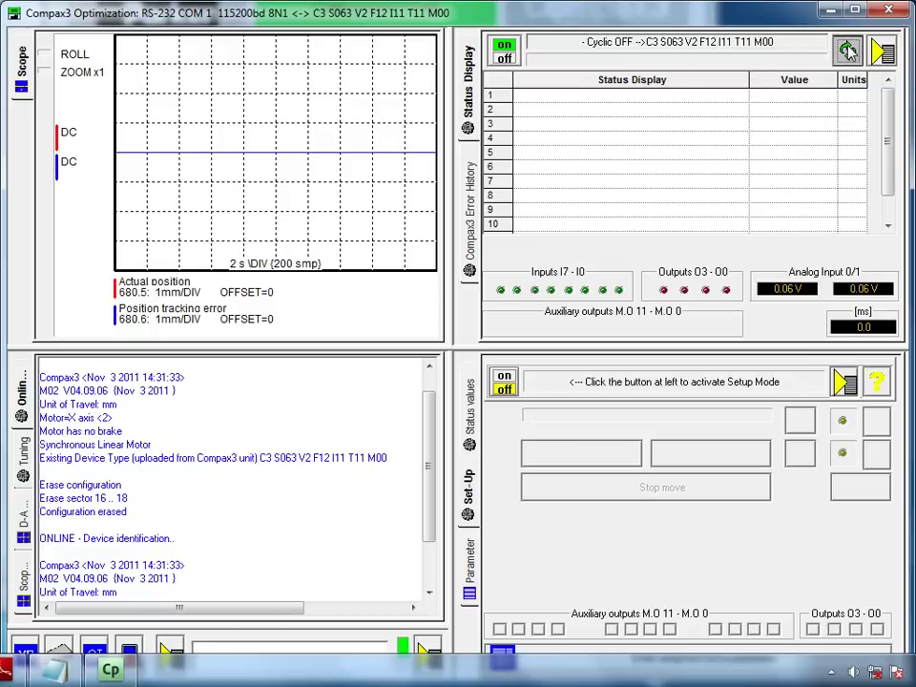
pyautogui.click(469, 409)
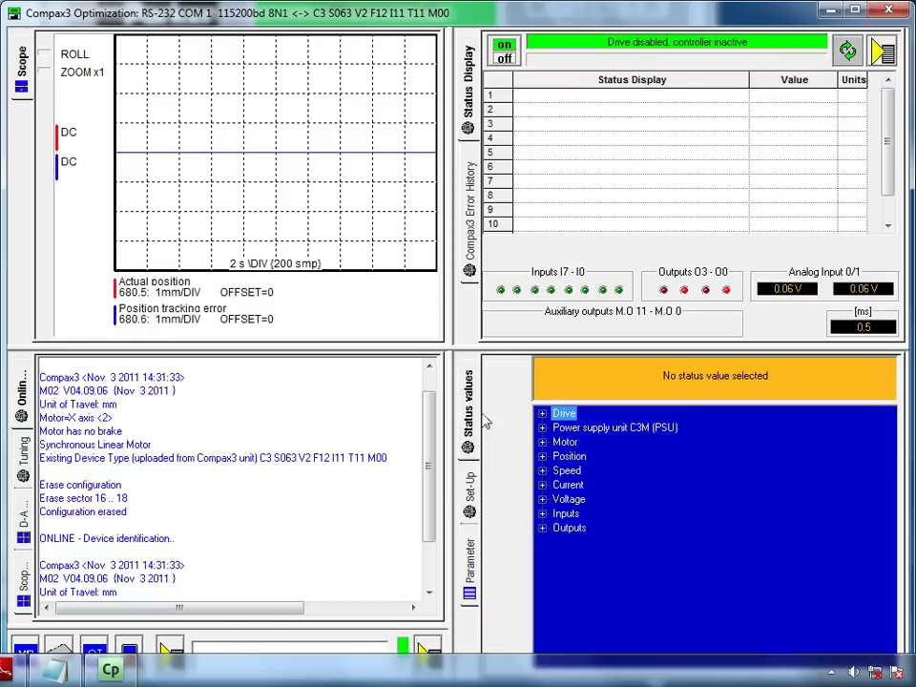
pyautogui.click(542, 456)
pyautogui.moveTo(580, 485); pyautogui.dragTo(620, 103)
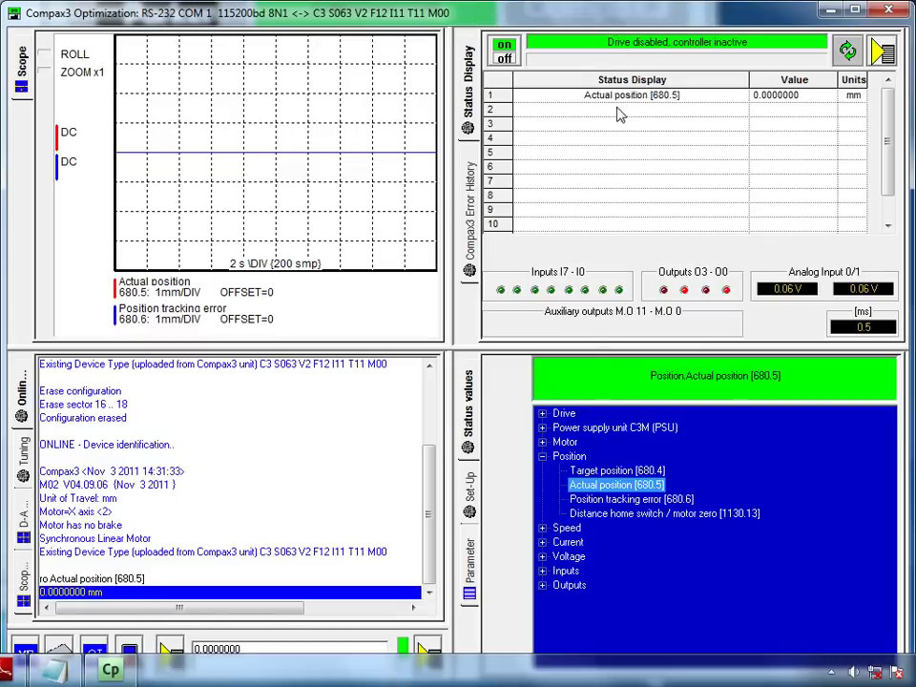
pyautogui.click(542, 527)
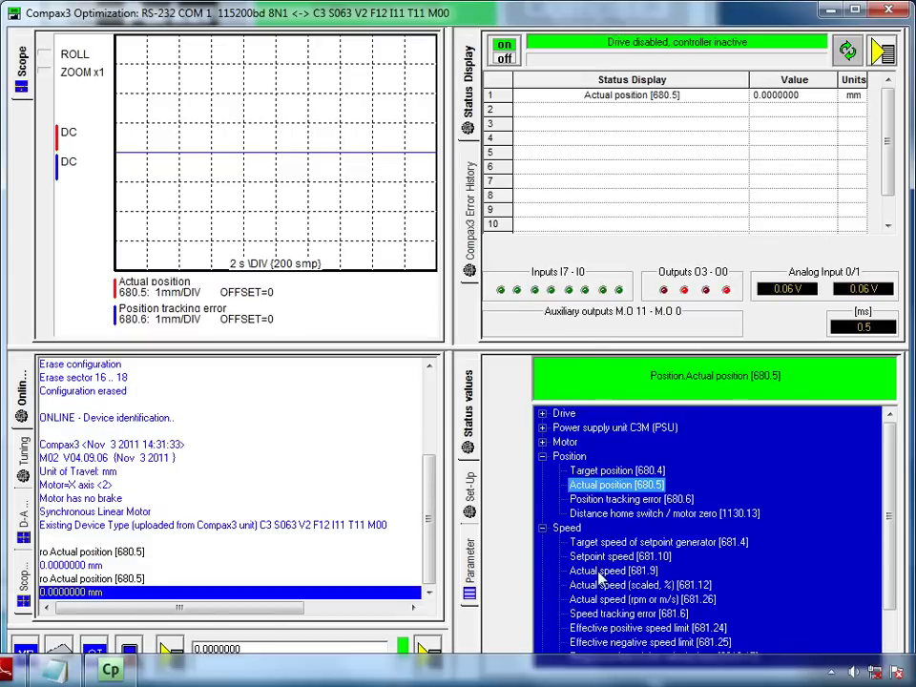
pyautogui.moveTo(599, 572)
pyautogui.mouseDown()
pyautogui.moveTo(596, 293)
pyautogui.moveTo(681, 111)
pyautogui.mouseUp()
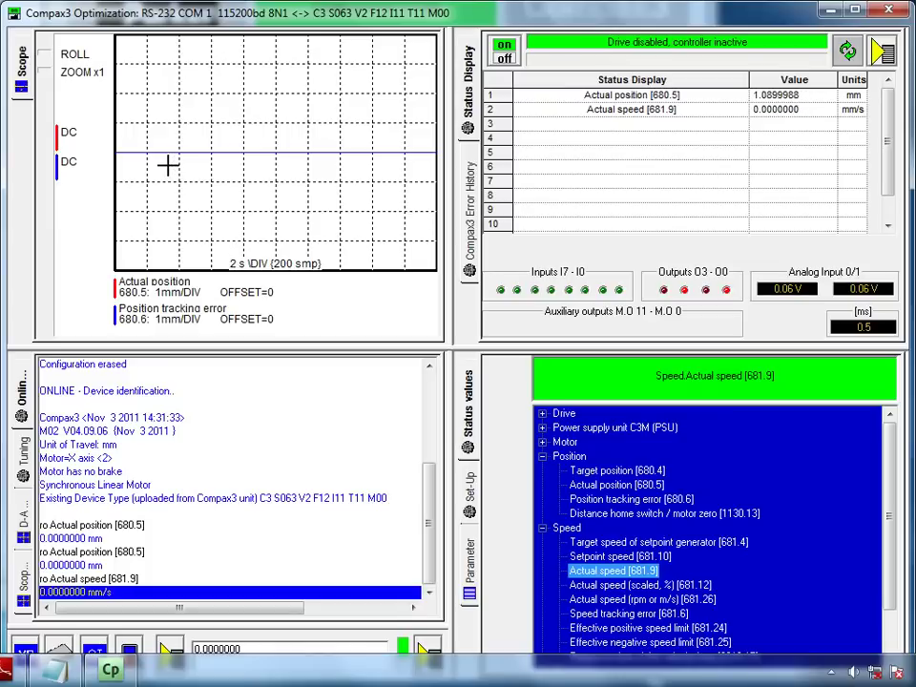
# Step: Activate setup mode, energize the drive, and jog the axis to about −1.6 mm
pyautogui.click(469, 485)
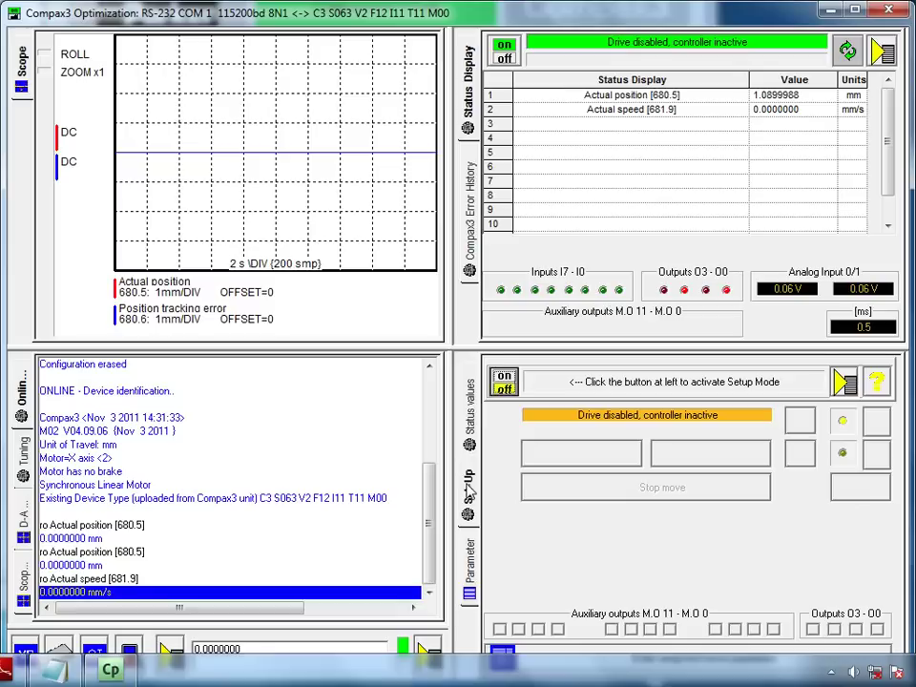
pyautogui.click(504, 381)
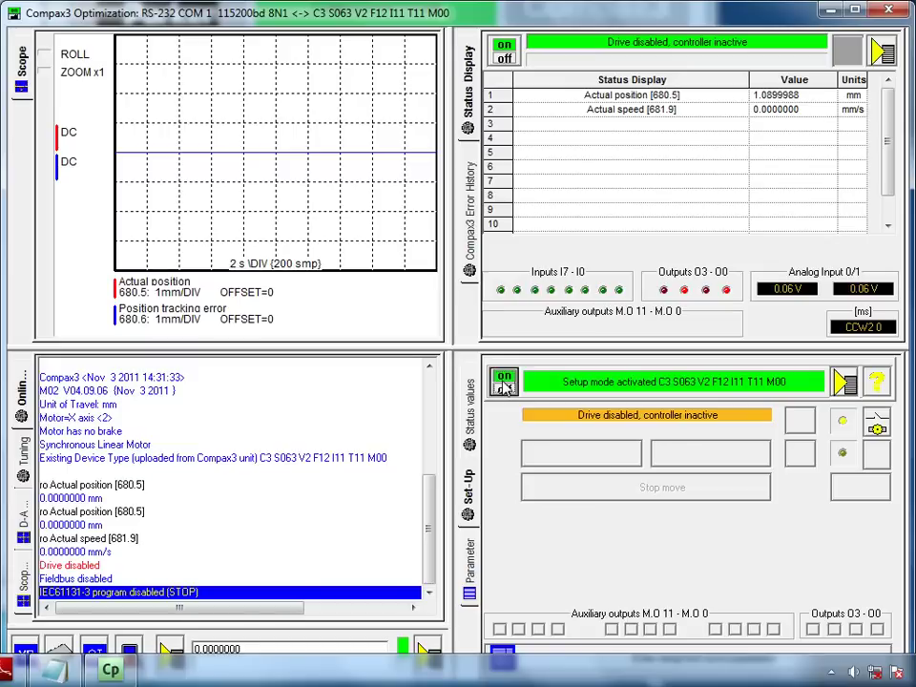
pyautogui.click(876, 425)
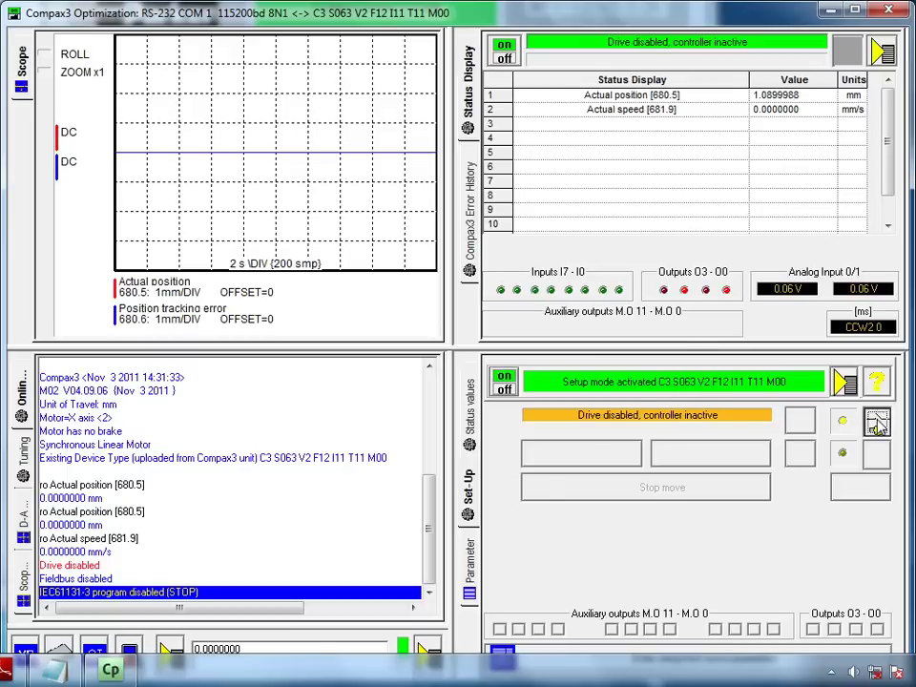
pyautogui.click(730, 462)
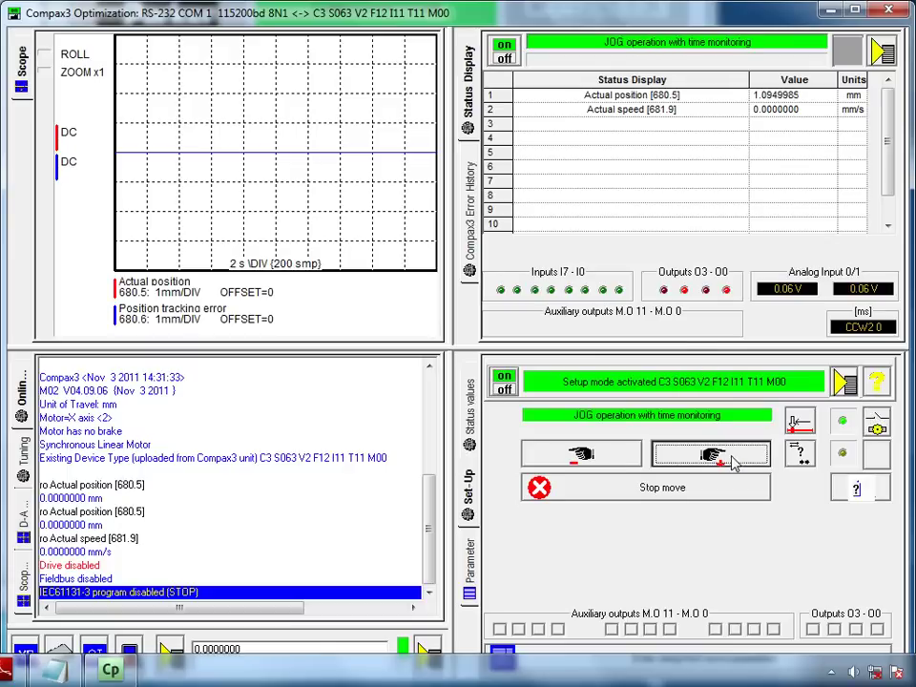
pyautogui.click(624, 462)
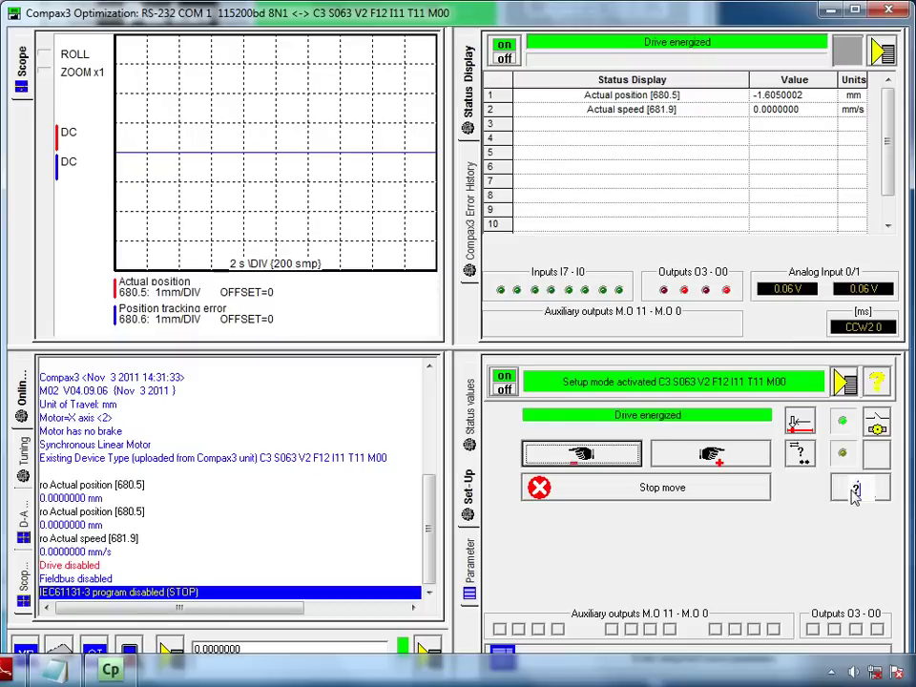
# Step: Dismiss the load identification error and set permissible tracking error to 30 mm
pyautogui.click(856, 490)
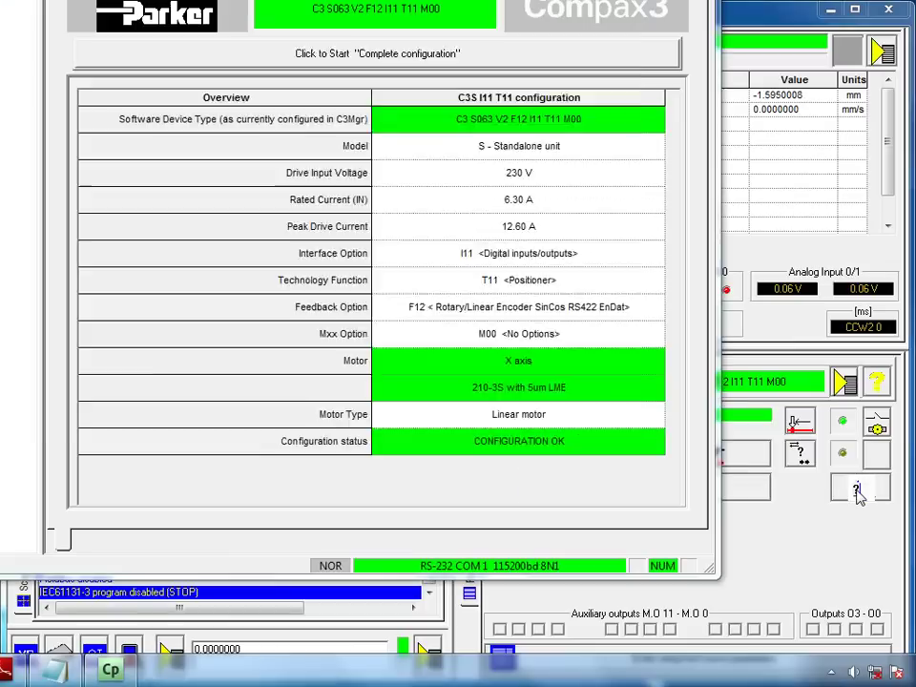
pyautogui.click(346, 406)
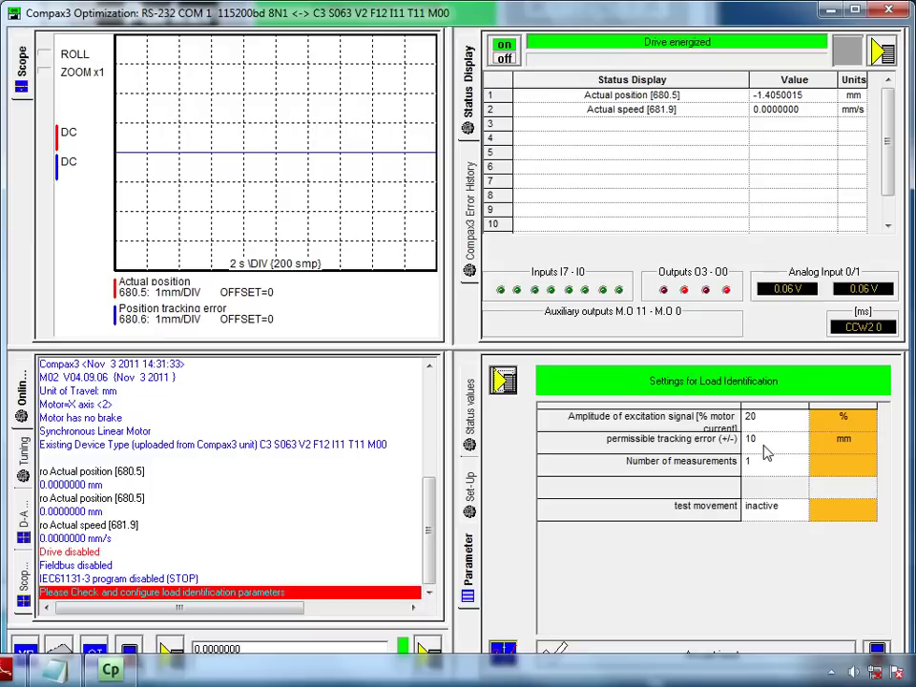
pyautogui.click(764, 445)
pyautogui.write('3')
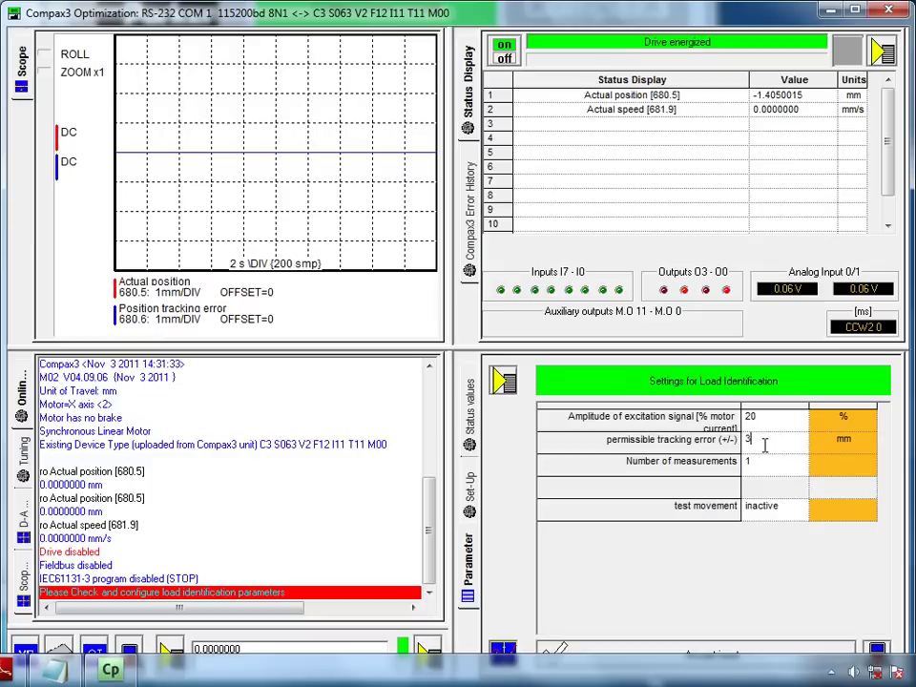
pyautogui.write('0')
pyautogui.click(764, 464)
pyautogui.click(792, 512)
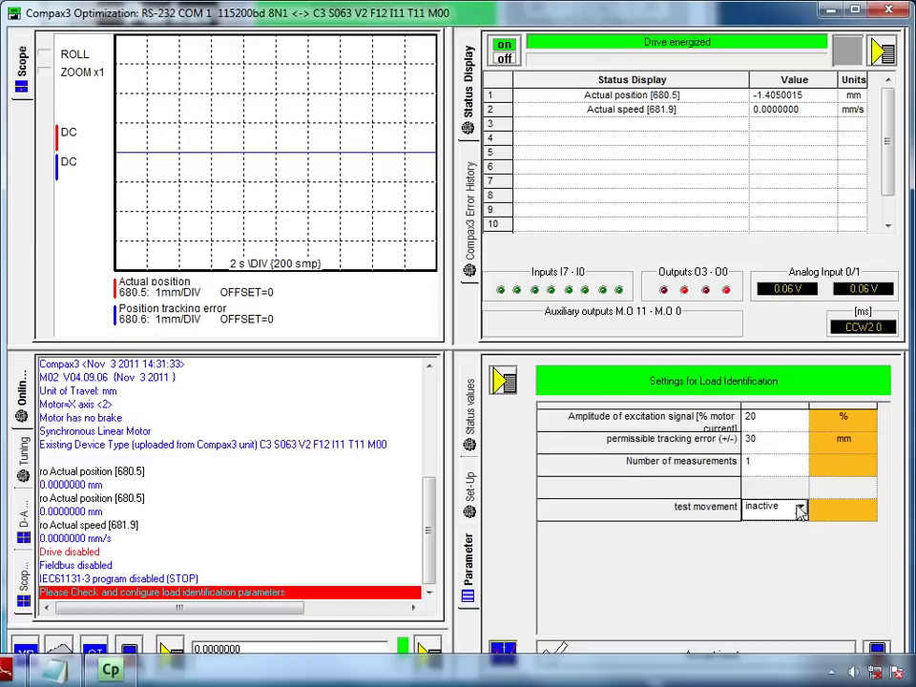
pyautogui.click(800, 507)
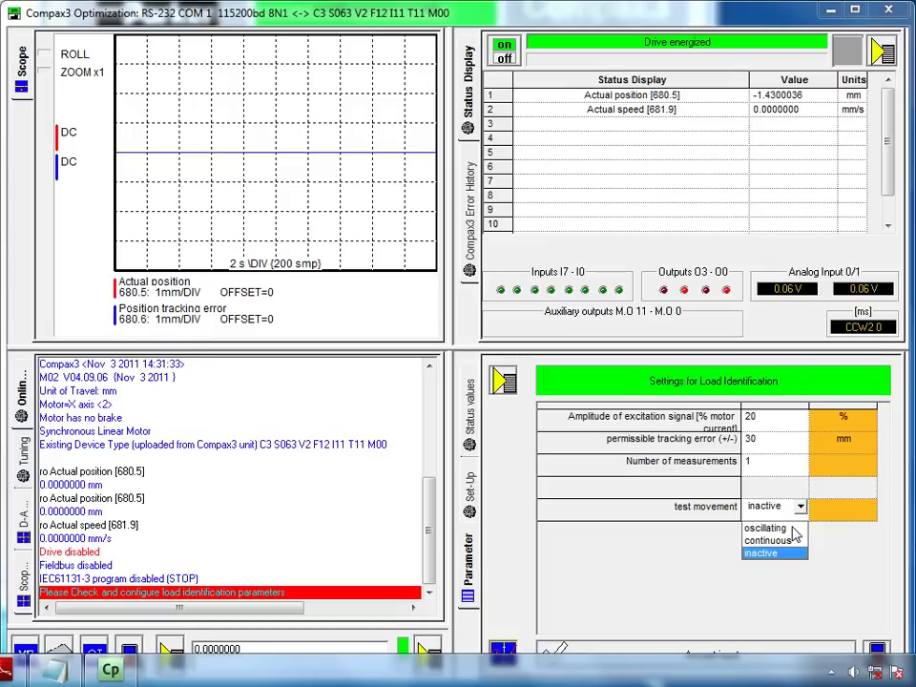
# Step: Use an oscillating test movement with ±100 mm travel range and 500 mm/s max. velocity
pyautogui.click(792, 529)
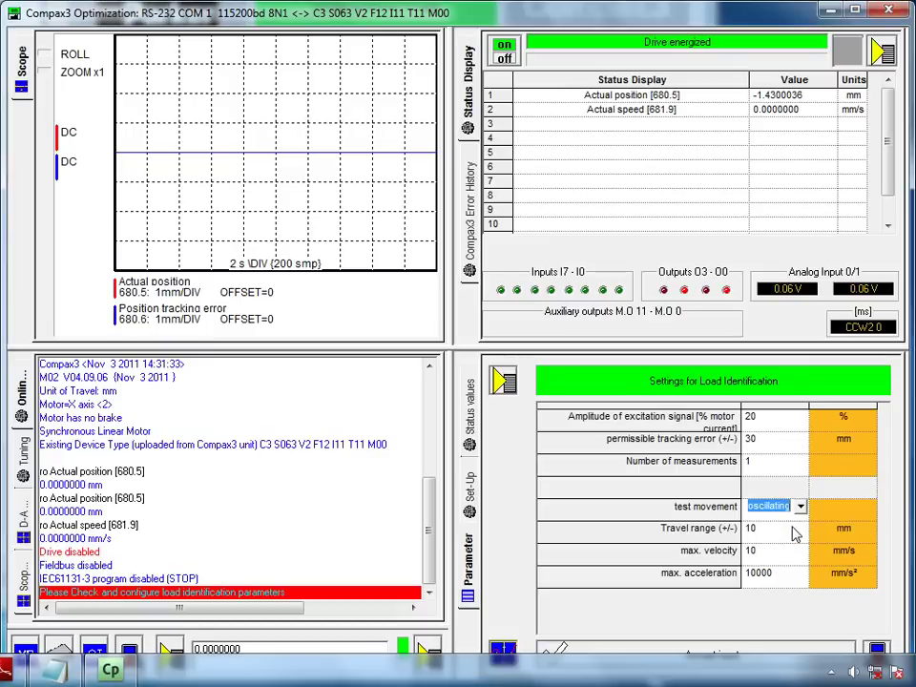
pyautogui.click(760, 528)
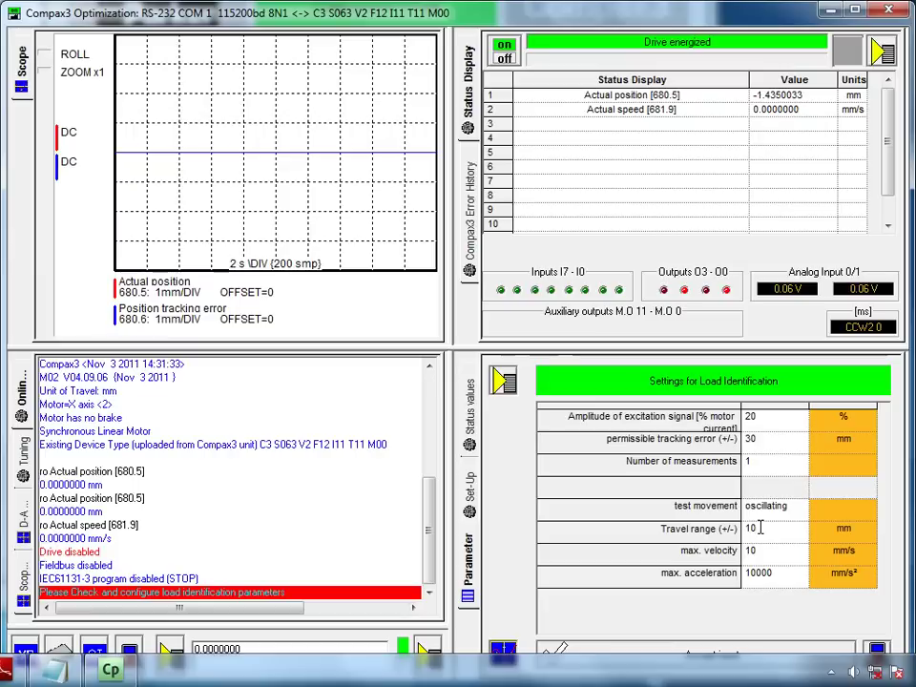
pyautogui.write('0')
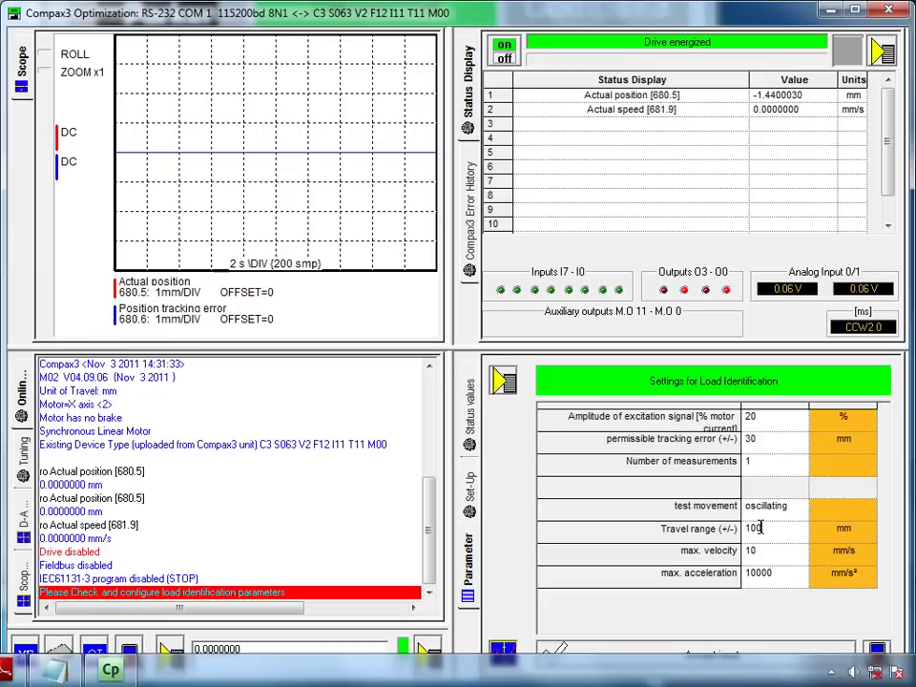
pyautogui.click(764, 550)
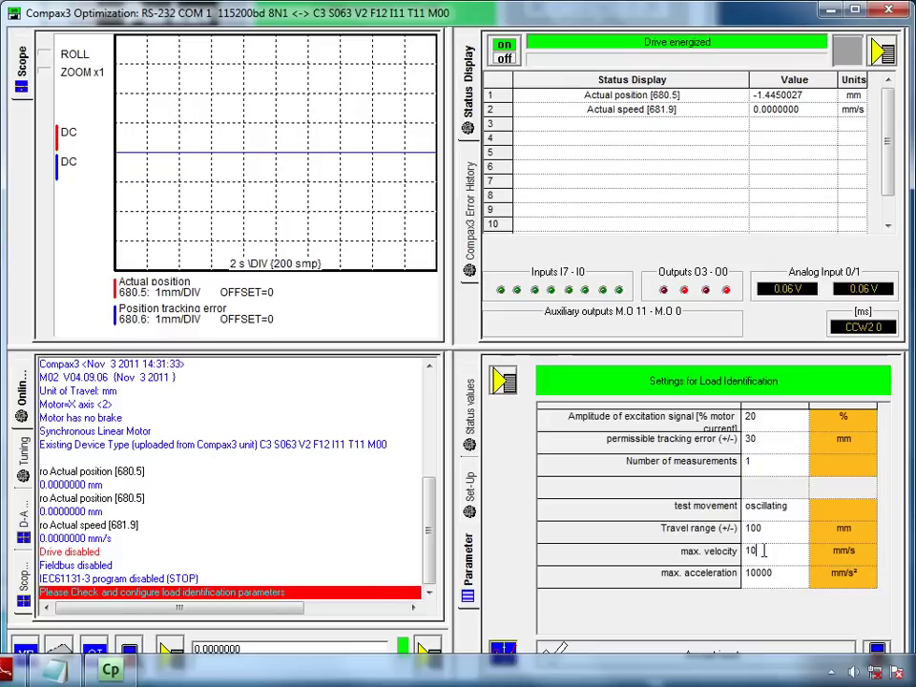
pyautogui.press('BackSpace')
pyautogui.press('BackSpace')
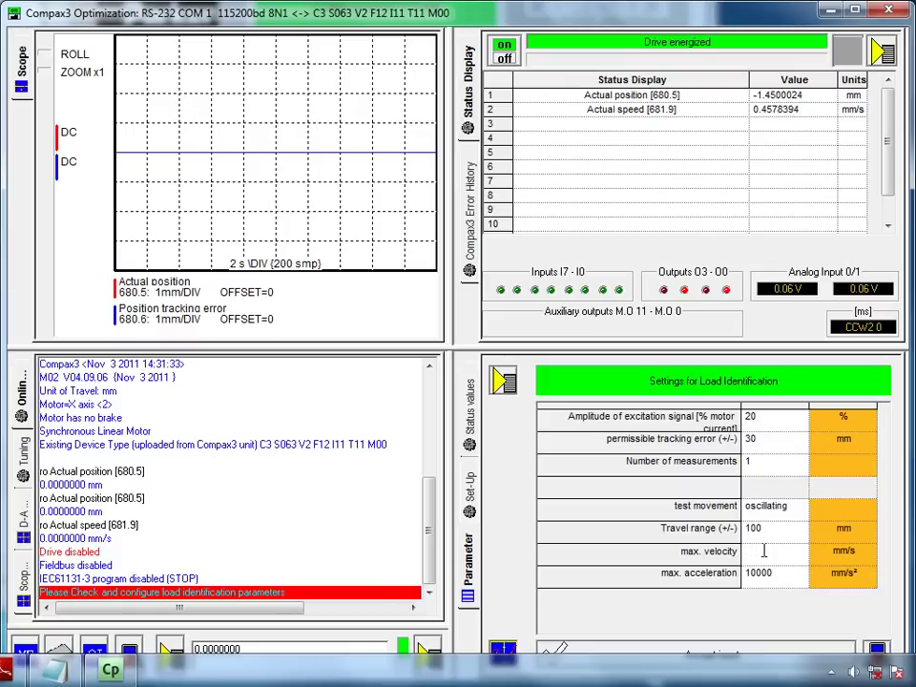
pyautogui.write('50')
pyautogui.write('0')
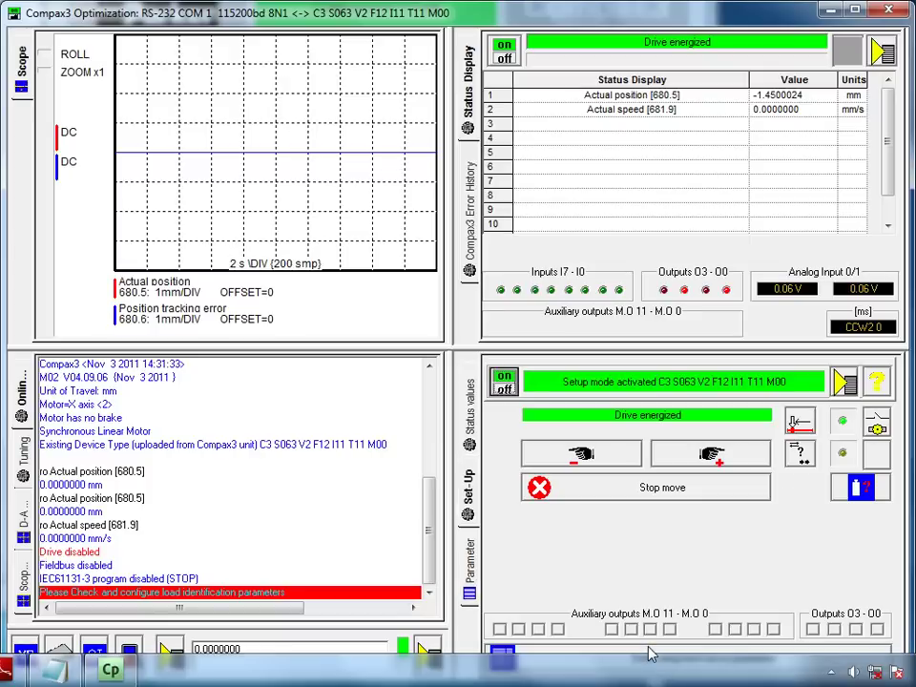
pyautogui.click(651, 653)
# Step: Run the load identification measurement, which reports a measured 2979 g
pyautogui.click(854, 491)
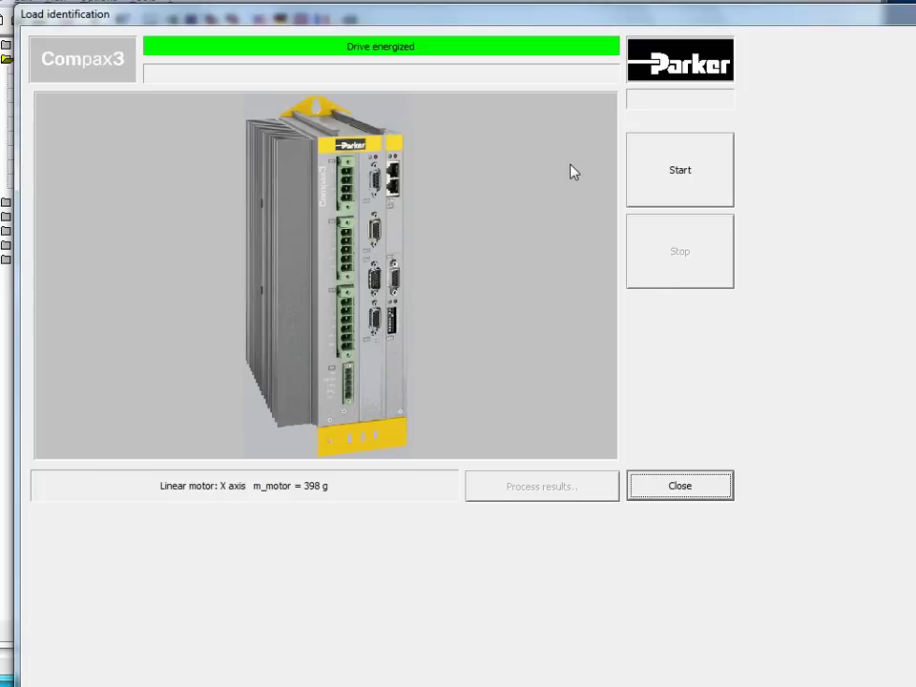
pyautogui.click(669, 184)
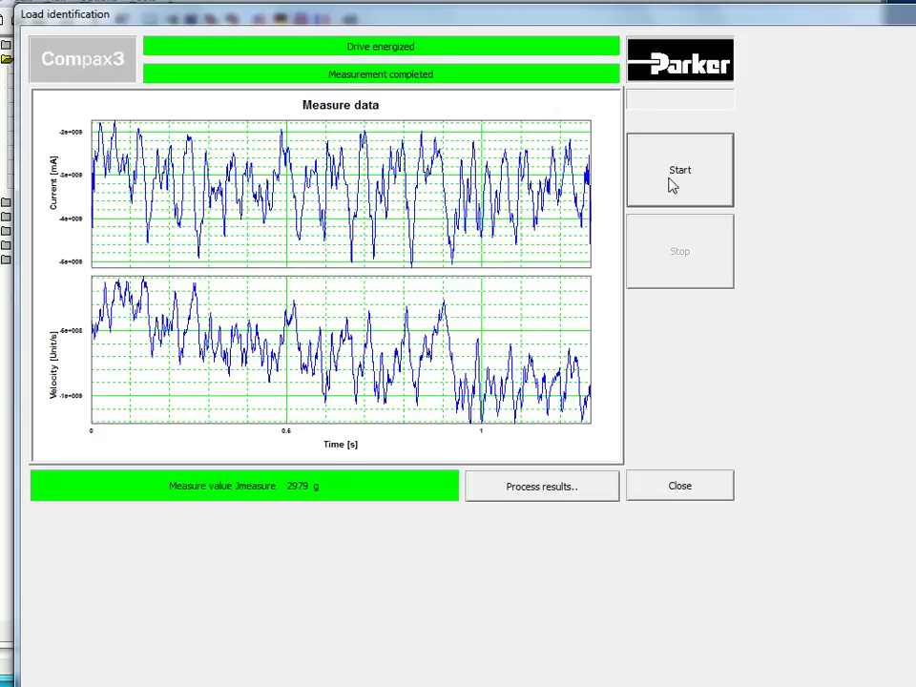
# Step: Process the result: 2979 g total minus 398 g motor leaves a 2581 g load
pyautogui.click(544, 491)
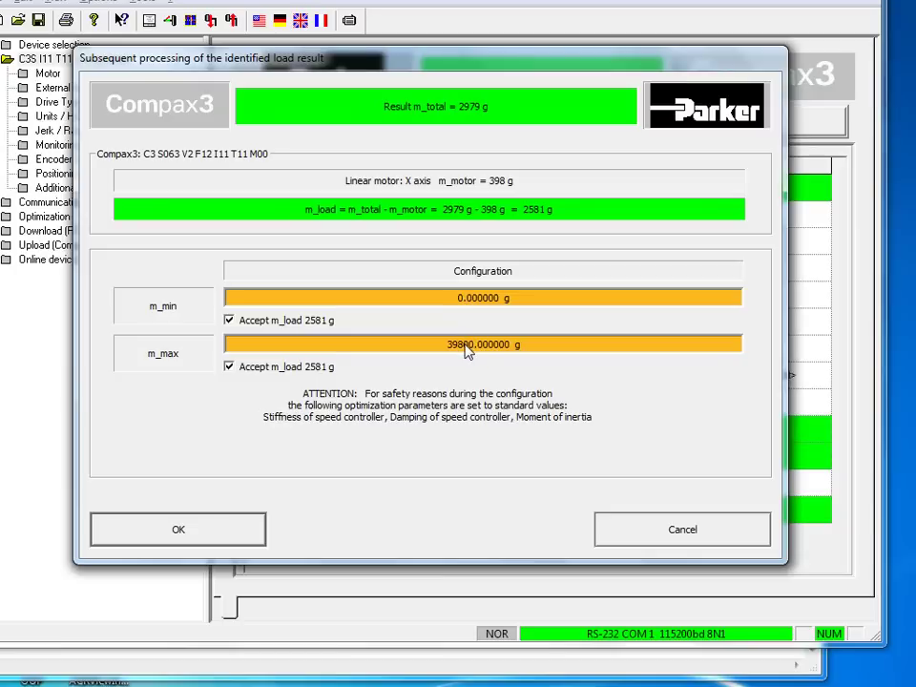
# Step: Accept the 2581 g load, energize the drive, and jog the motor to about 5.56 mm
pyautogui.click(232, 531)
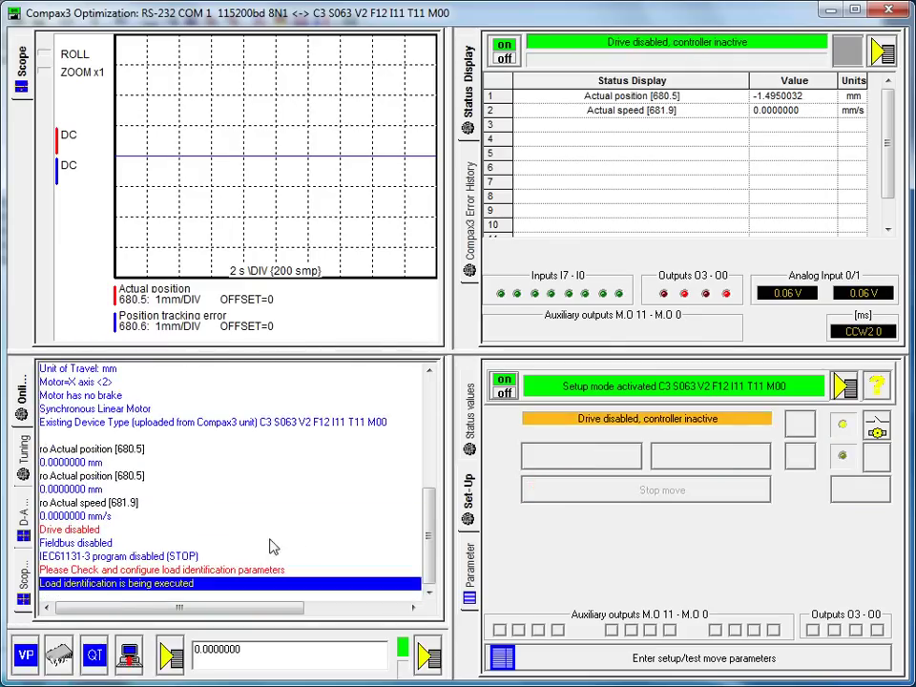
pyautogui.click(876, 429)
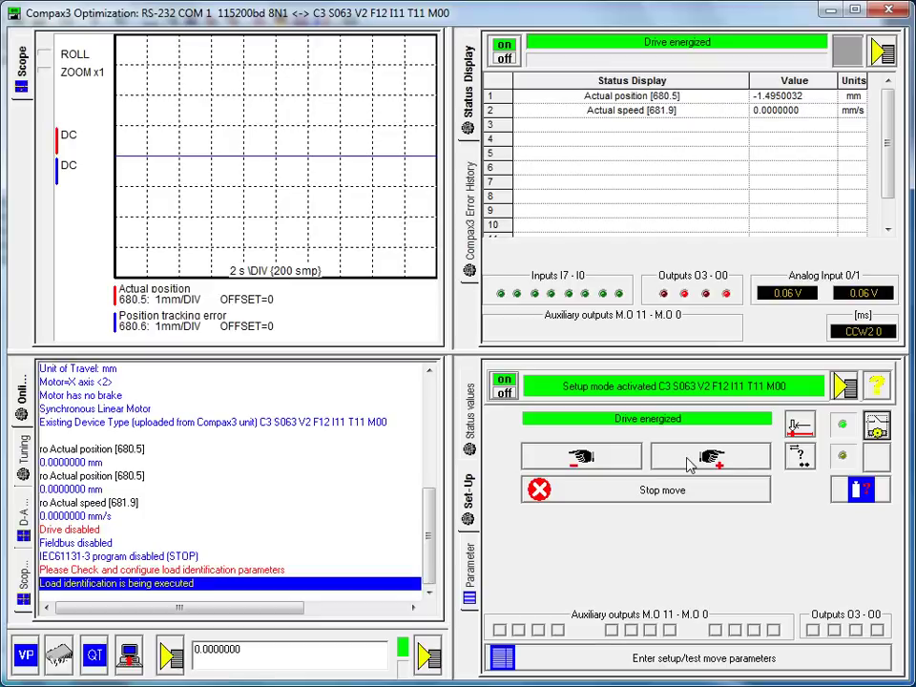
pyautogui.click(689, 462)
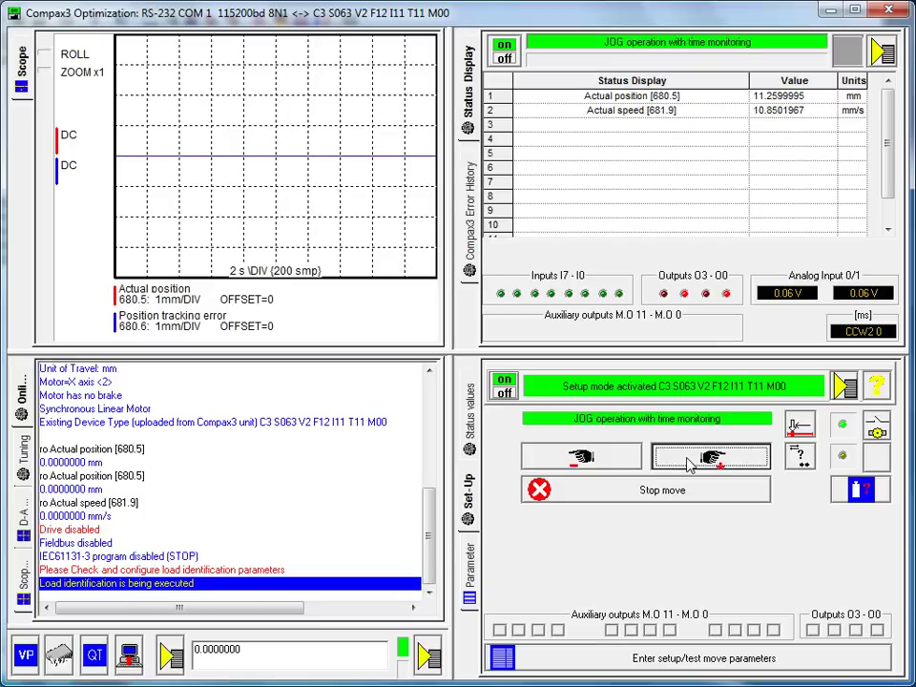
pyautogui.click(605, 462)
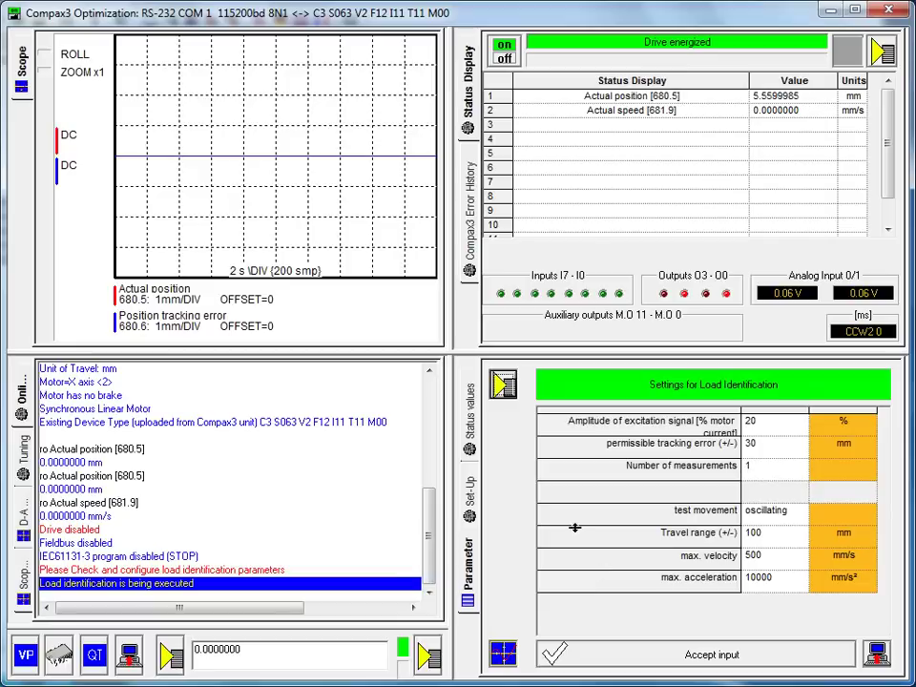
# Step: Set the absolute test move to 450 mm/s speed and 4500 mm/s² acceleration
pyautogui.click(504, 387)
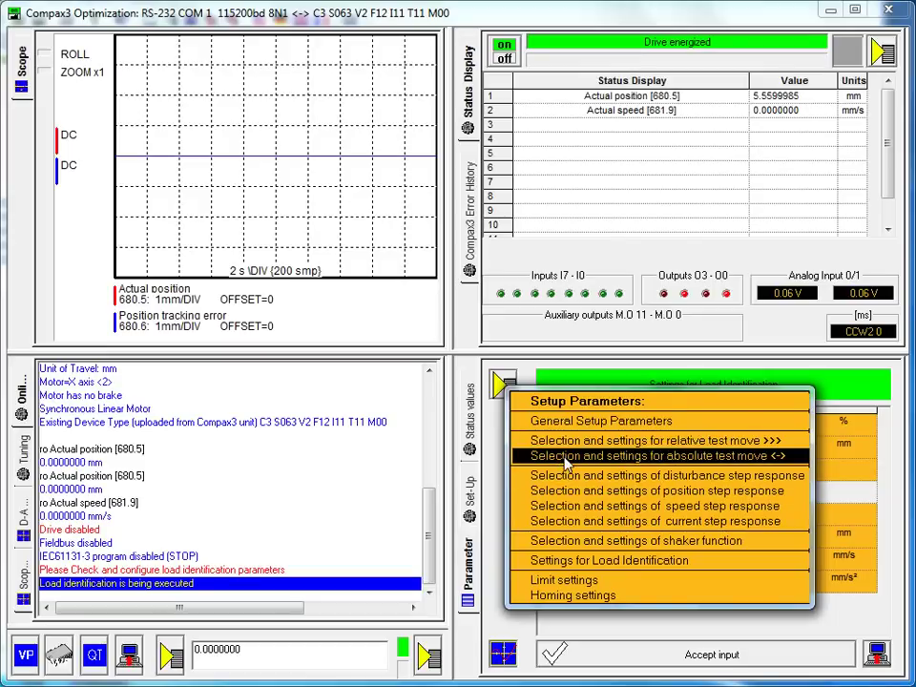
pyautogui.click(566, 457)
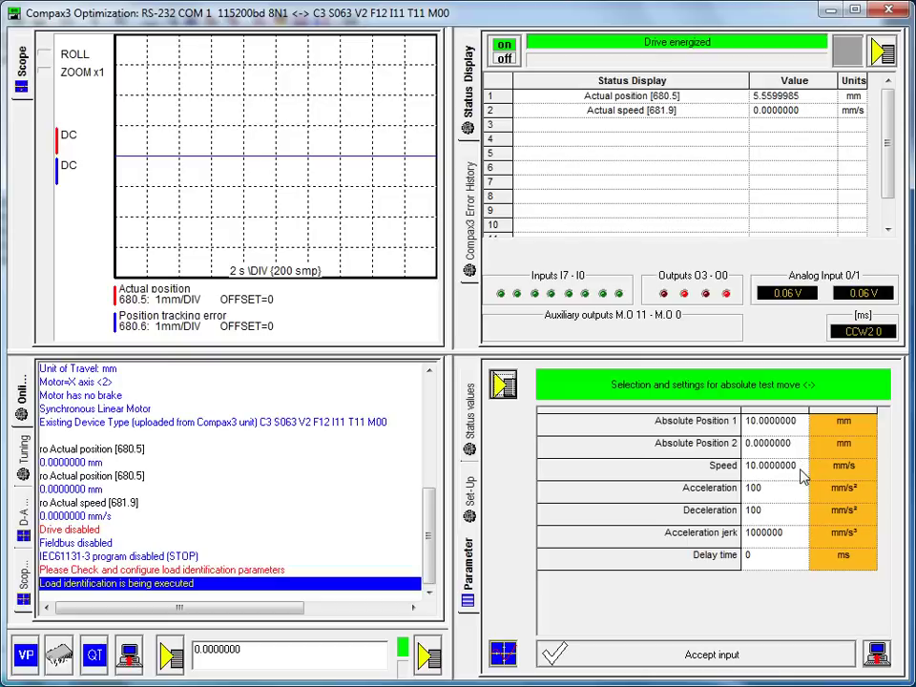
pyautogui.click(798, 465)
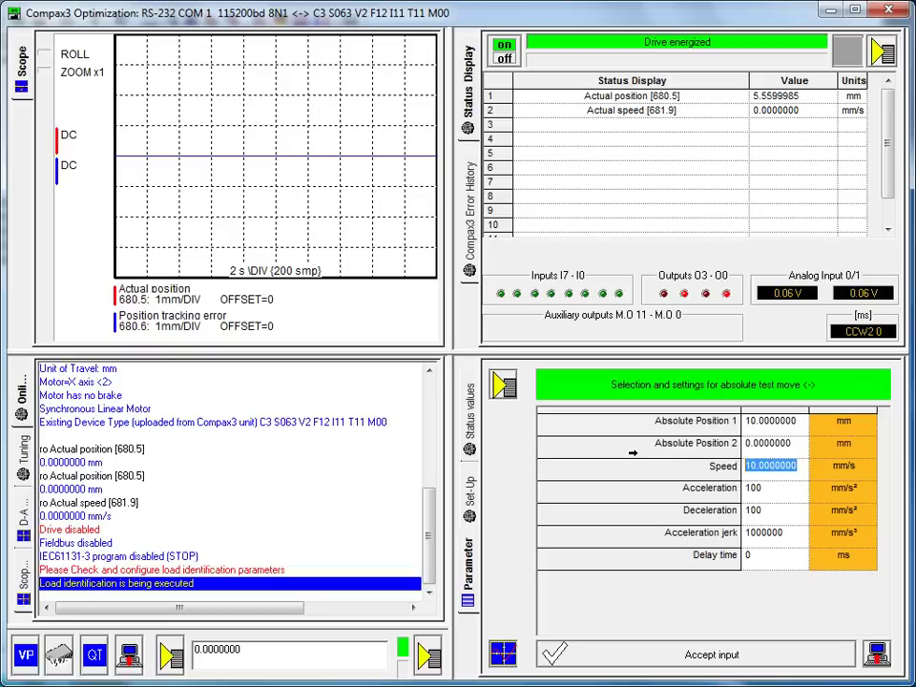
pyautogui.write('45')
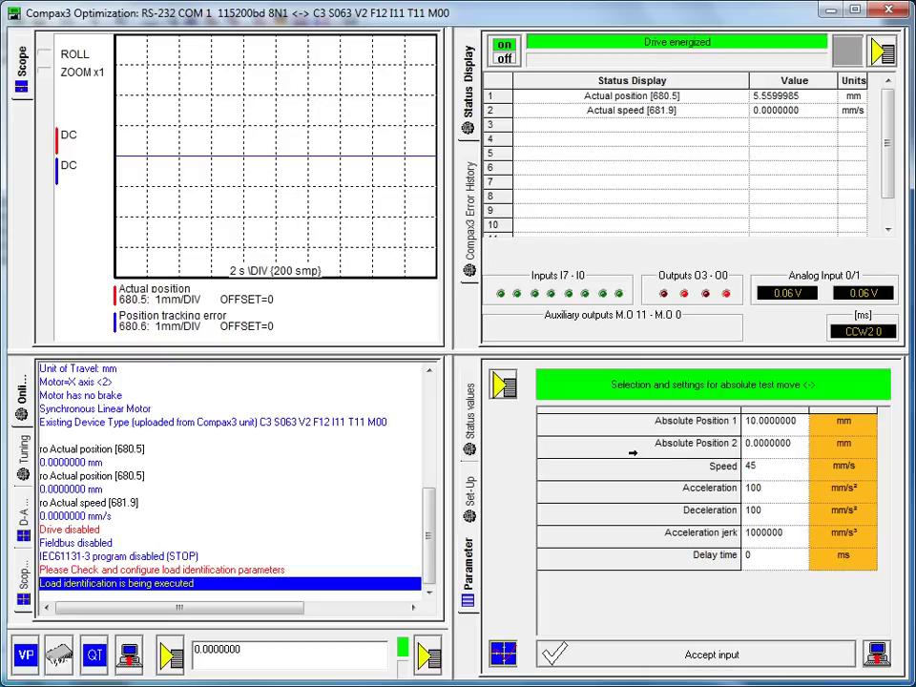
pyautogui.write('0')
pyautogui.click(780, 489)
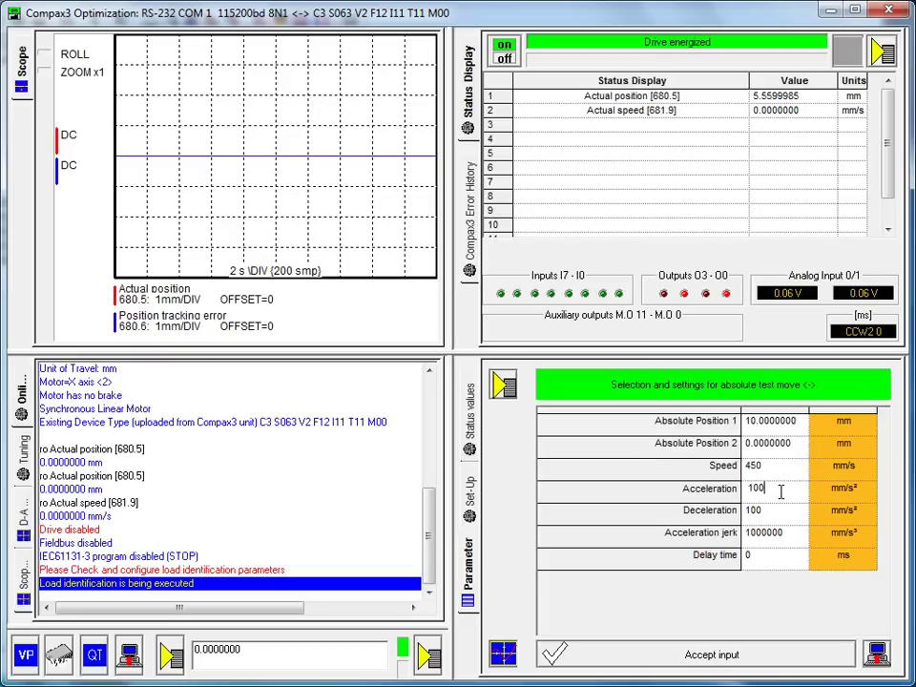
pyautogui.click(674, 487)
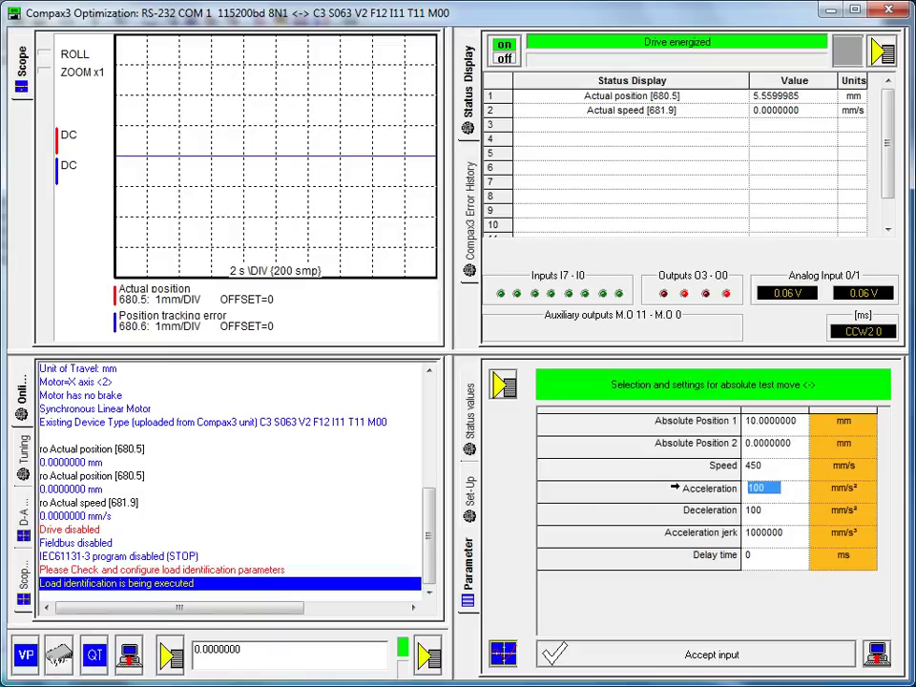
pyautogui.write('45')
pyautogui.write('00')
# Step: Set the test move deceleration to 4500 mm/s² and delay time to 3 ms
pyautogui.click(770, 512)
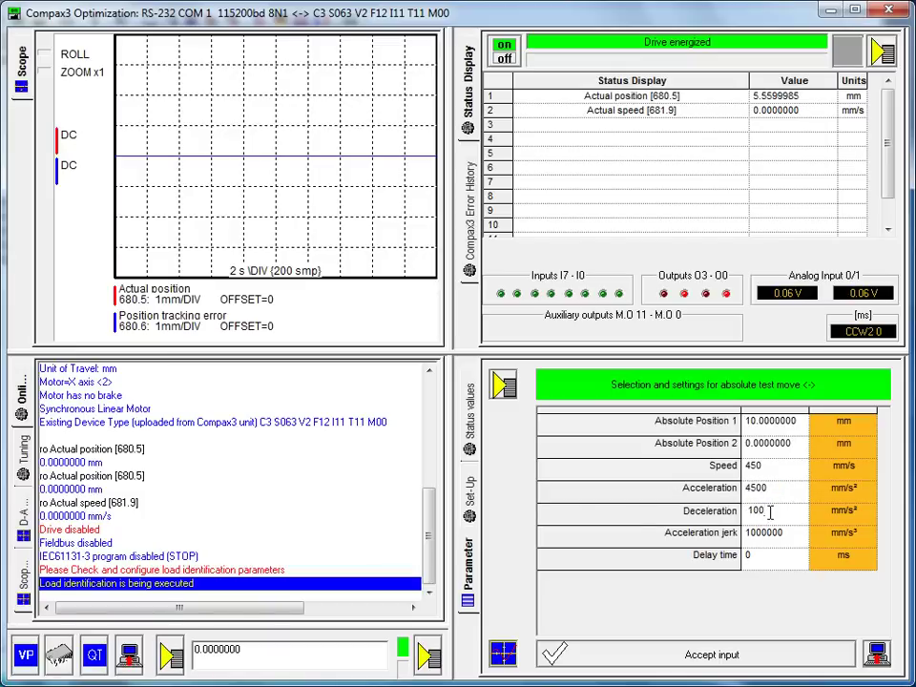
pyautogui.click(641, 508)
pyautogui.write('450')
pyautogui.click(763, 554)
pyautogui.click(704, 555)
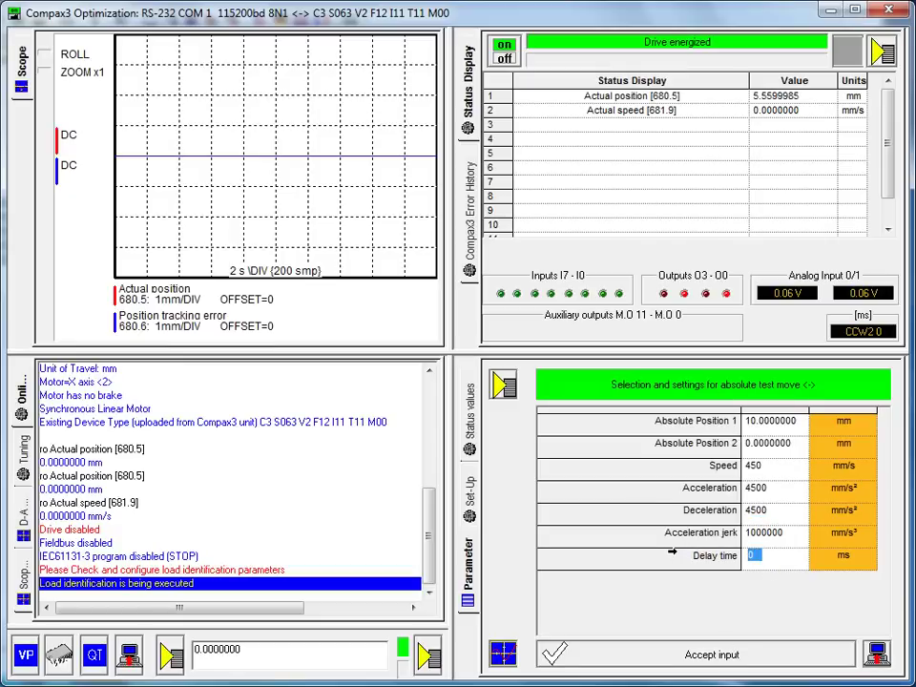
pyautogui.write('300')
pyautogui.click(580, 655)
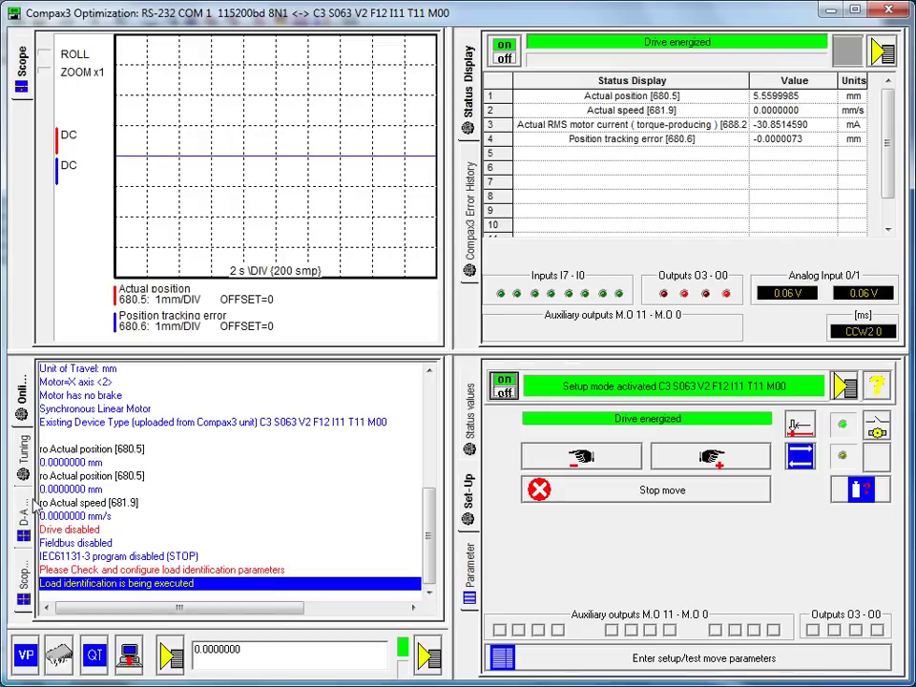
# Step: Set the scope to rolling 2 s/div and record actual position and tracking error
pyautogui.click(24, 512)
pyautogui.click(23, 578)
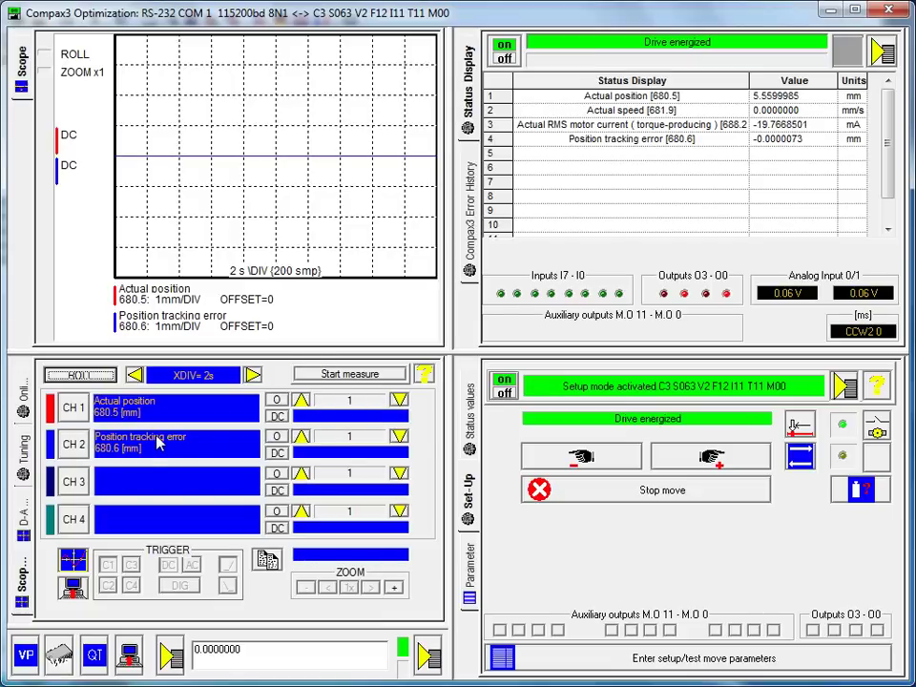
pyautogui.click(84, 375)
pyautogui.click(84, 375)
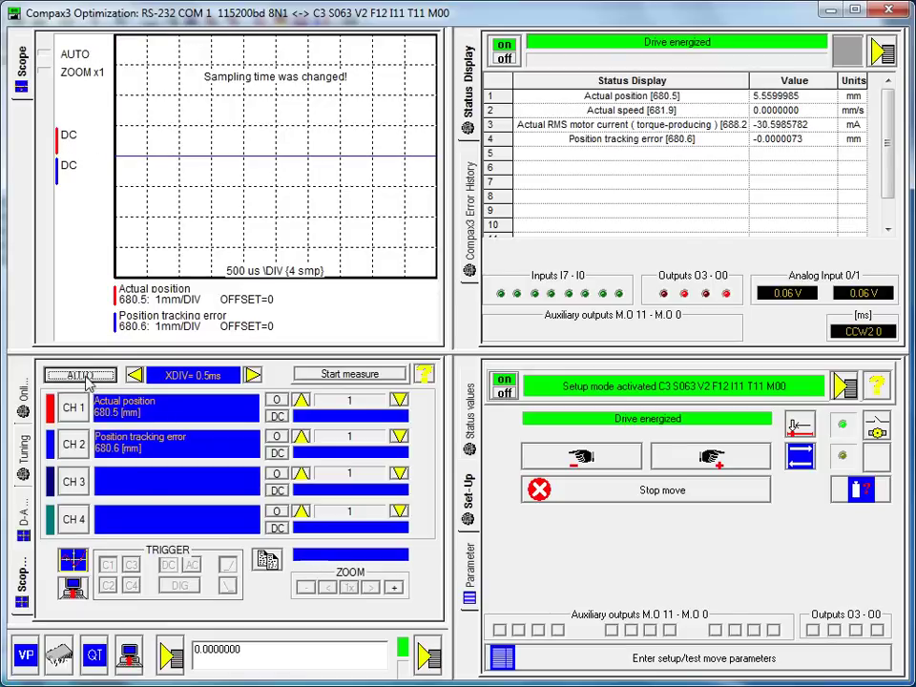
pyautogui.click(84, 375)
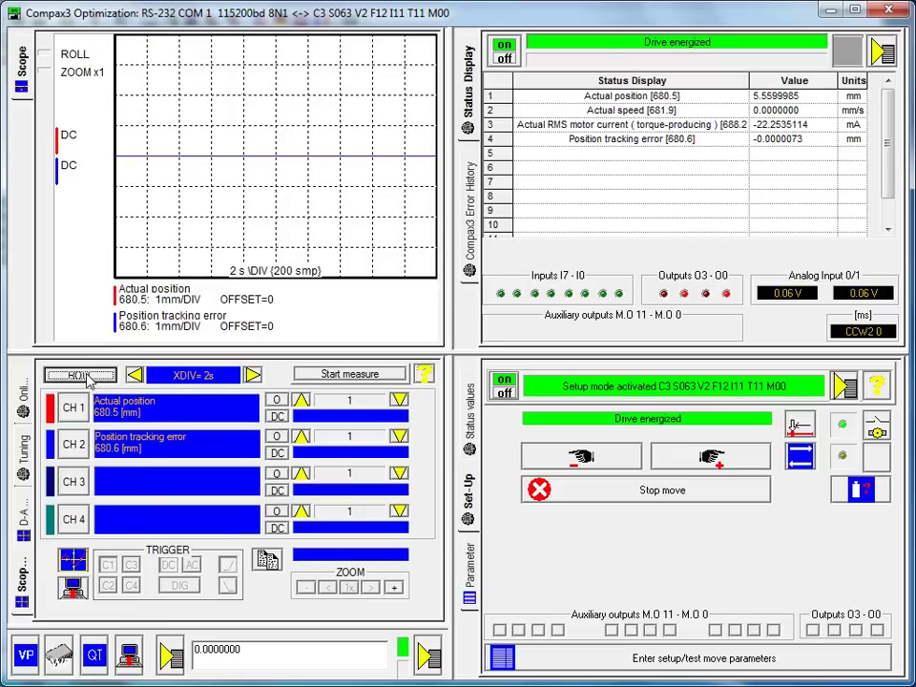
pyautogui.click(348, 375)
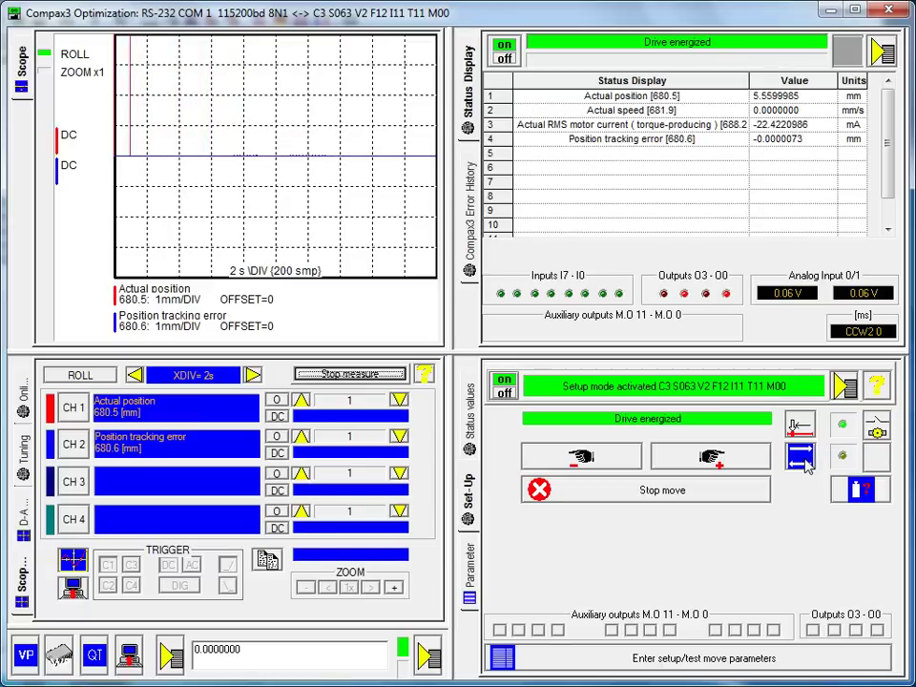
# Step: Start the absolute test move and scale the actual-position trace to 10 mm per division
pyautogui.click(806, 465)
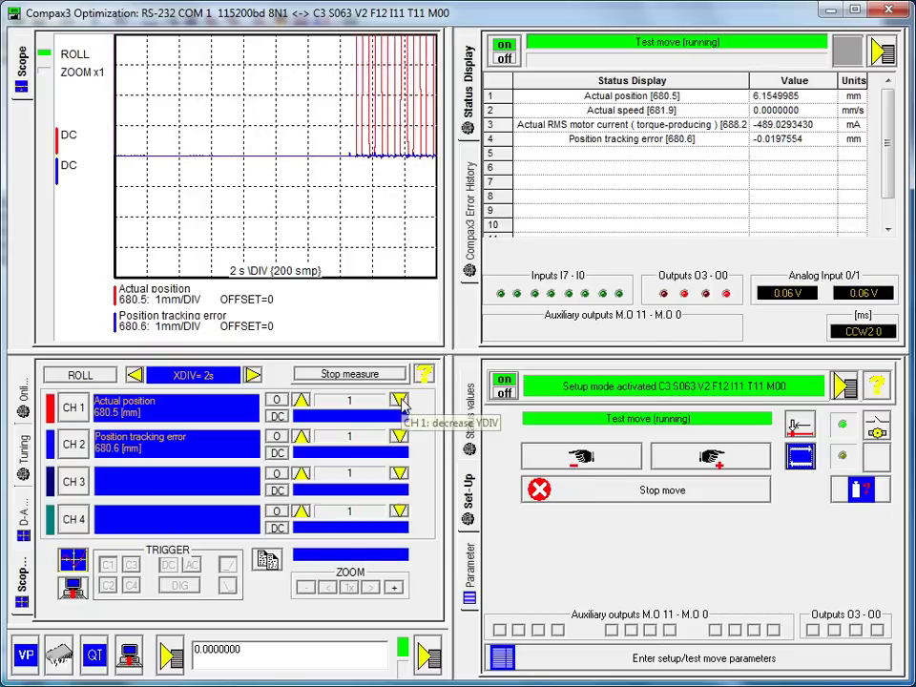
pyautogui.click(399, 401)
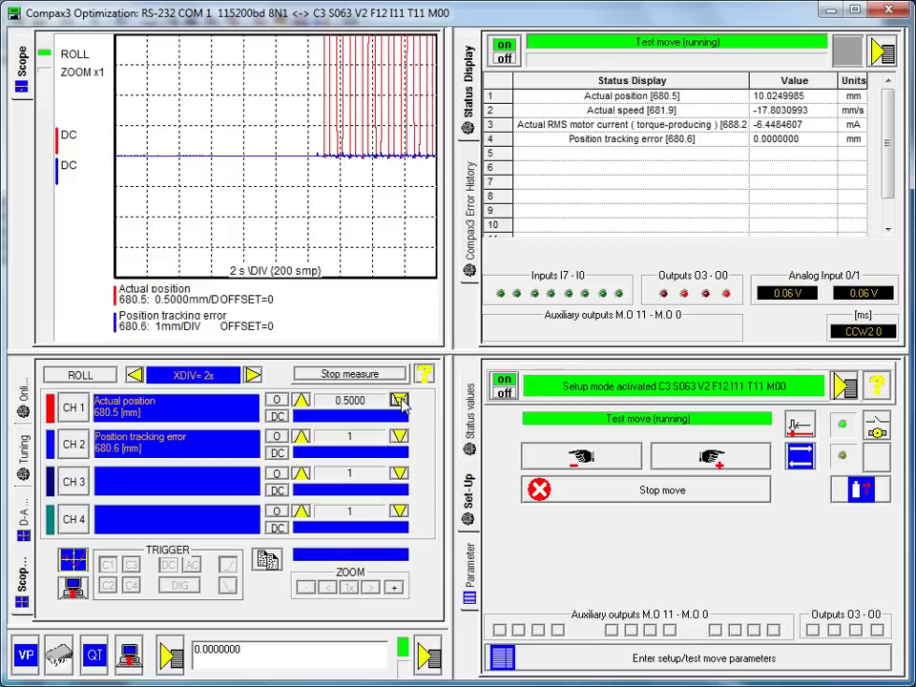
pyautogui.click(301, 400)
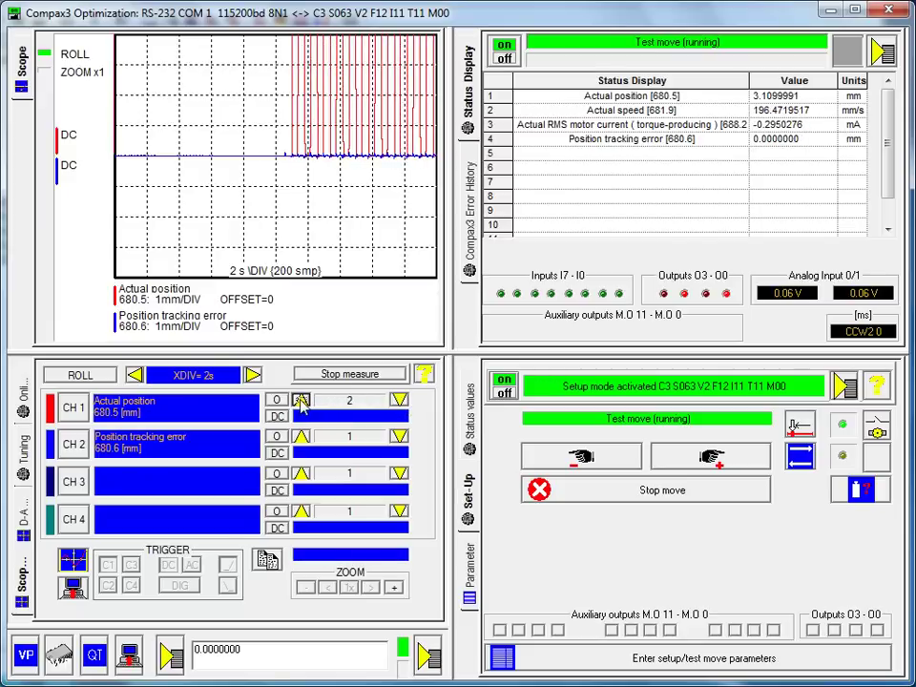
pyautogui.click(301, 400)
pyautogui.click(301, 400)
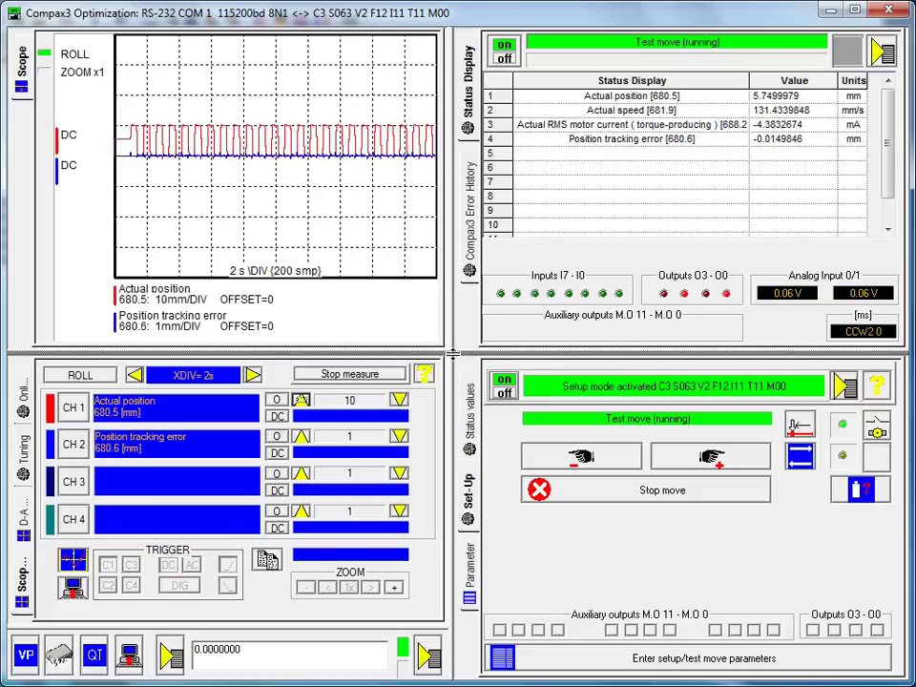
# Step: Resize the panes to enlarge the scope plot while keeping the settings panels and status table visible
pyautogui.moveTo(446, 350); pyautogui.dragTo(445, 561)
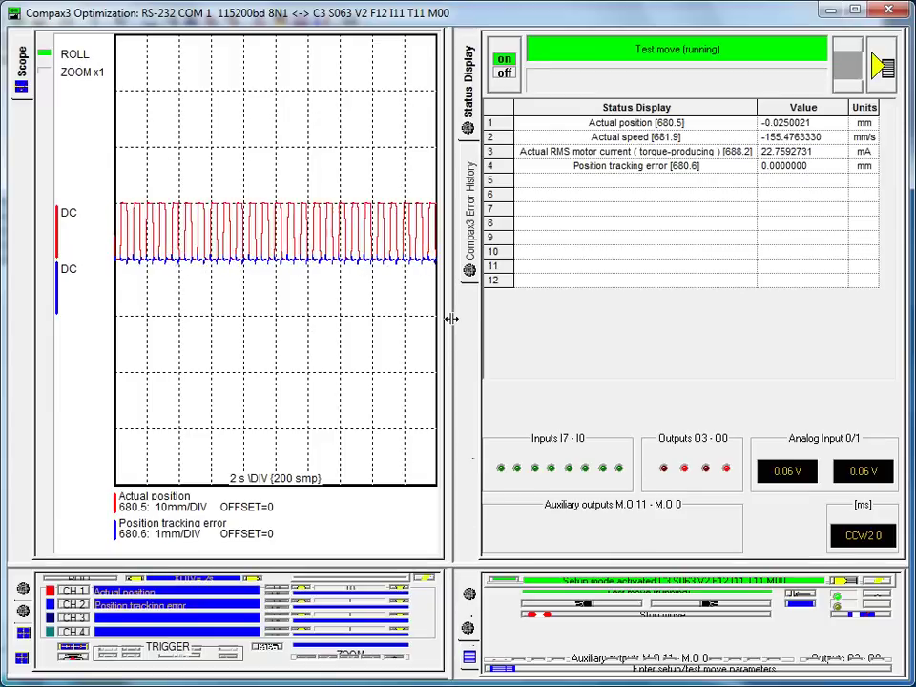
pyautogui.moveTo(455, 314)
pyautogui.mouseDown()
pyautogui.moveTo(577, 333)
pyautogui.moveTo(716, 337)
pyautogui.mouseUp()
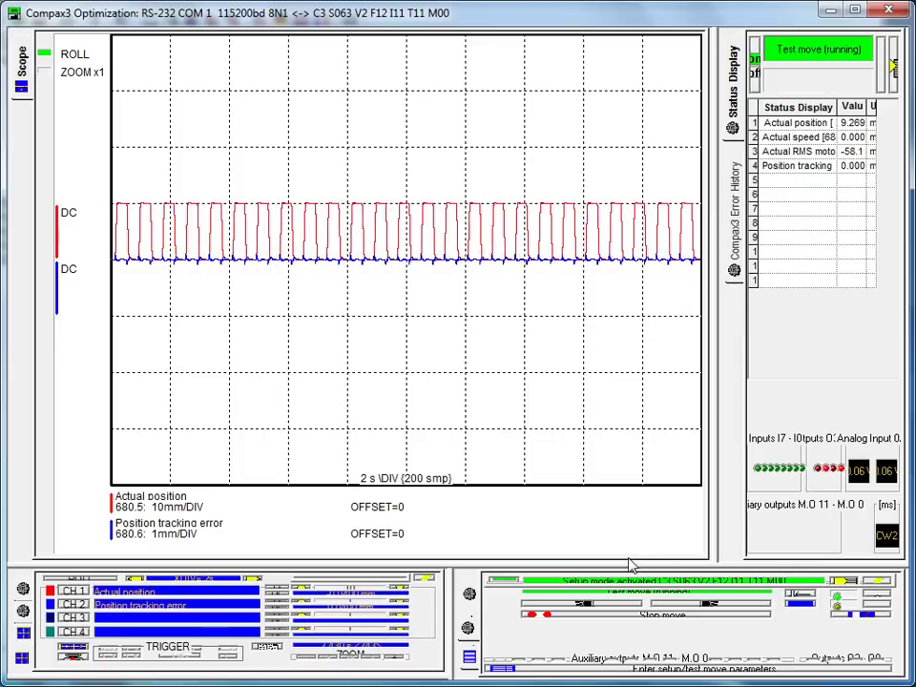
pyautogui.moveTo(622, 565); pyautogui.dragTo(633, 400)
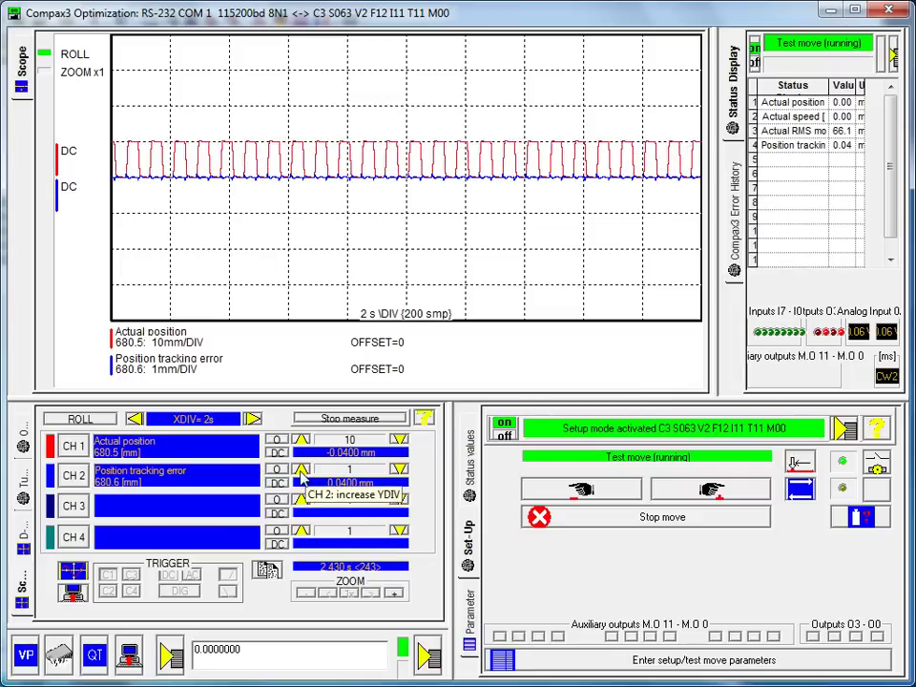
pyautogui.moveTo(696, 234); pyautogui.dragTo(488, 184)
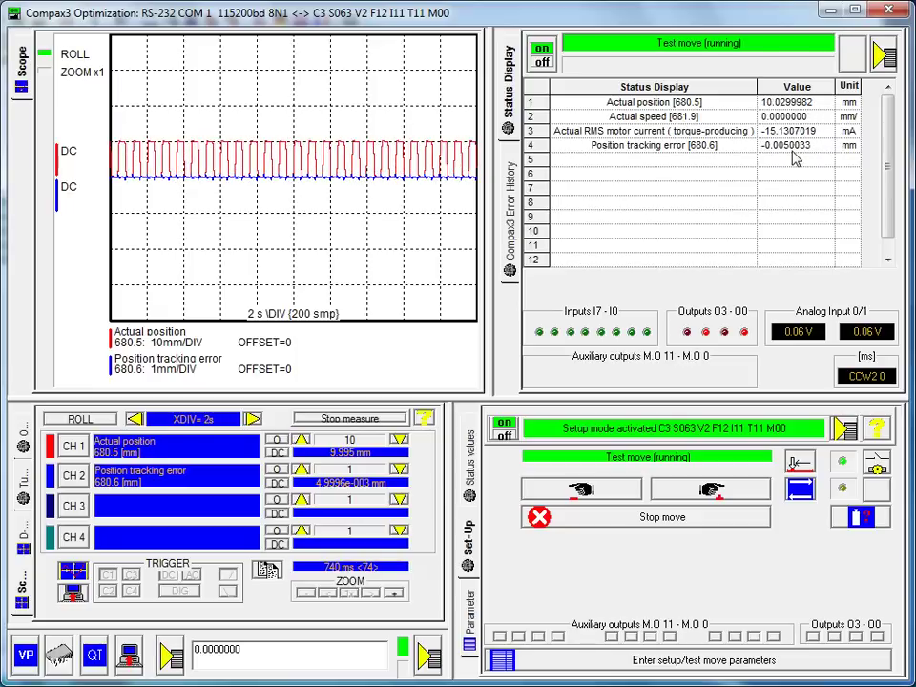
# Step: Show the tuning overview in a wider table with the Advanced optimization objects listed
pyautogui.click(21, 487)
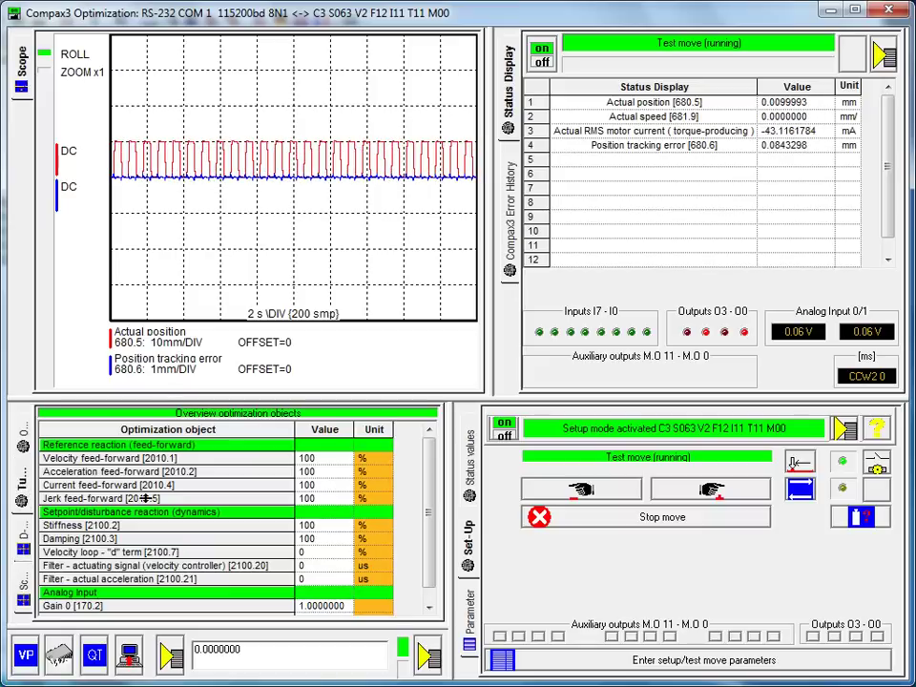
pyautogui.moveTo(446, 399)
pyautogui.mouseDown()
pyautogui.moveTo(465, 398)
pyautogui.moveTo(465, 299)
pyautogui.mouseUp()
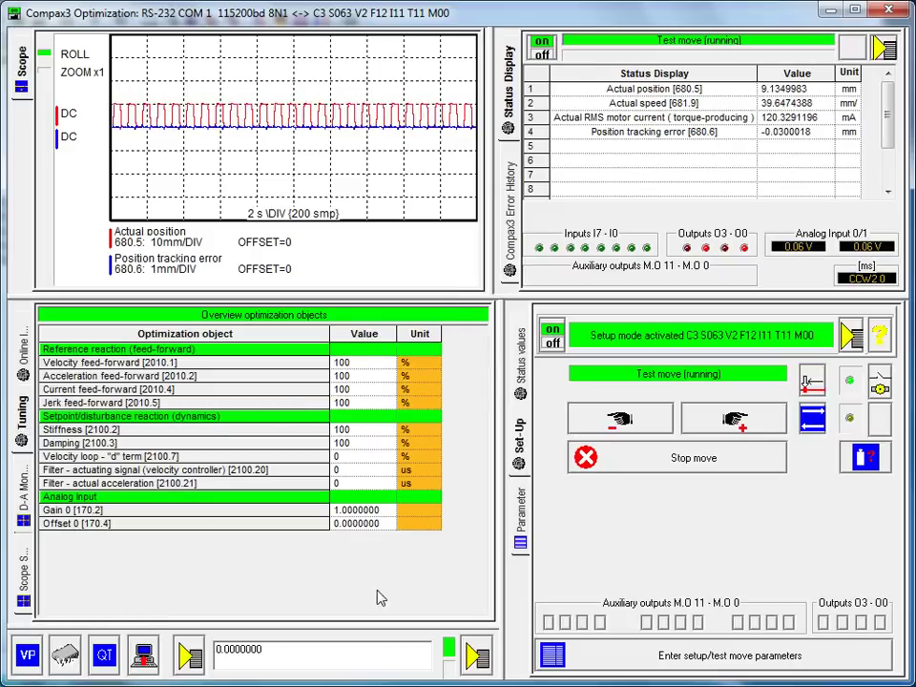
pyautogui.click(187, 654)
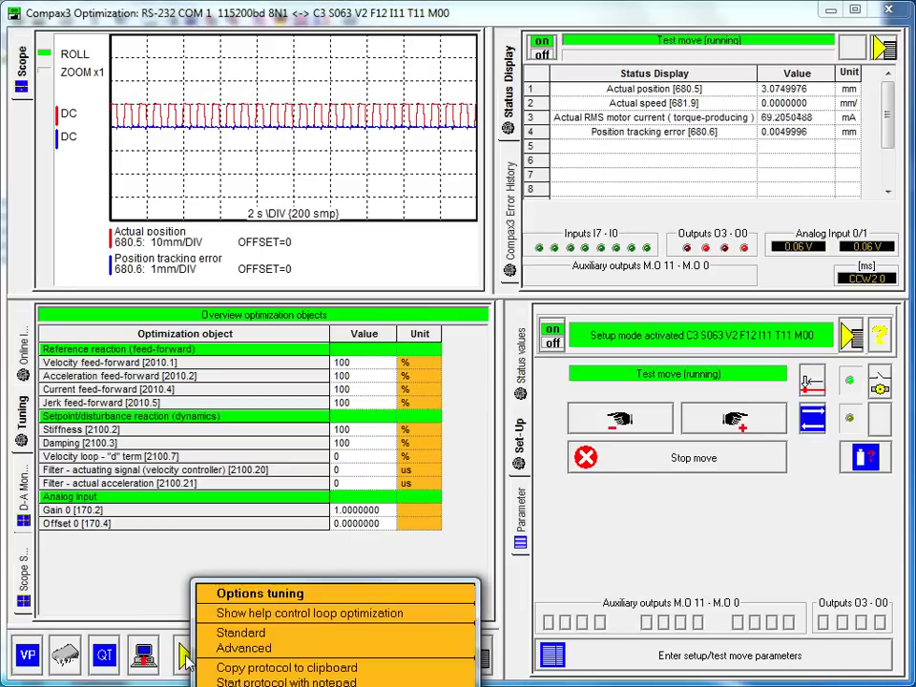
pyautogui.click(235, 649)
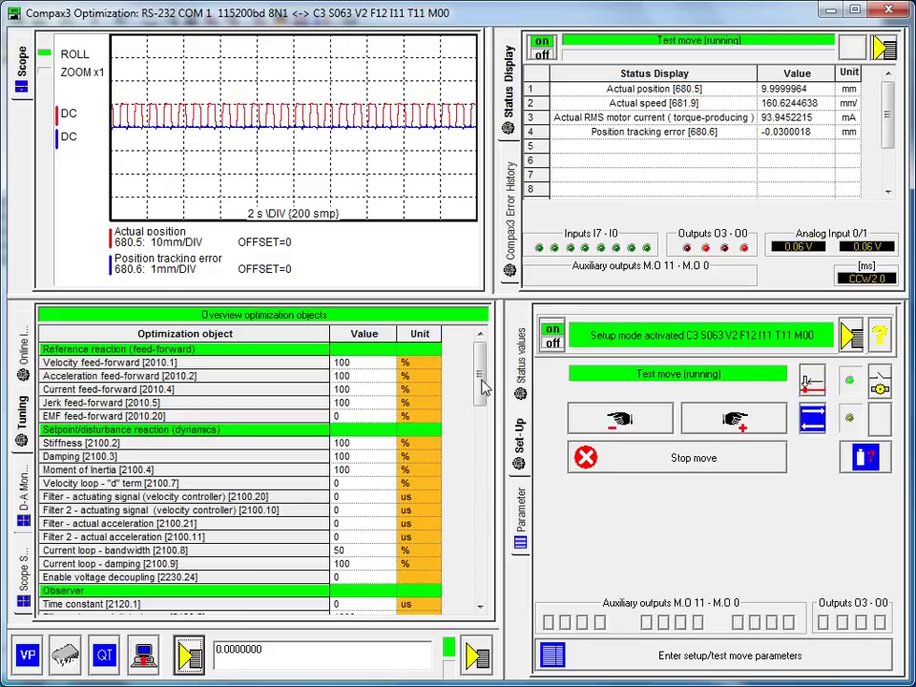
# Step: Set Stiffness and Damping to 200% and validate them to the drive with VP
pyautogui.click(358, 443)
pyautogui.doubleClick(345, 443)
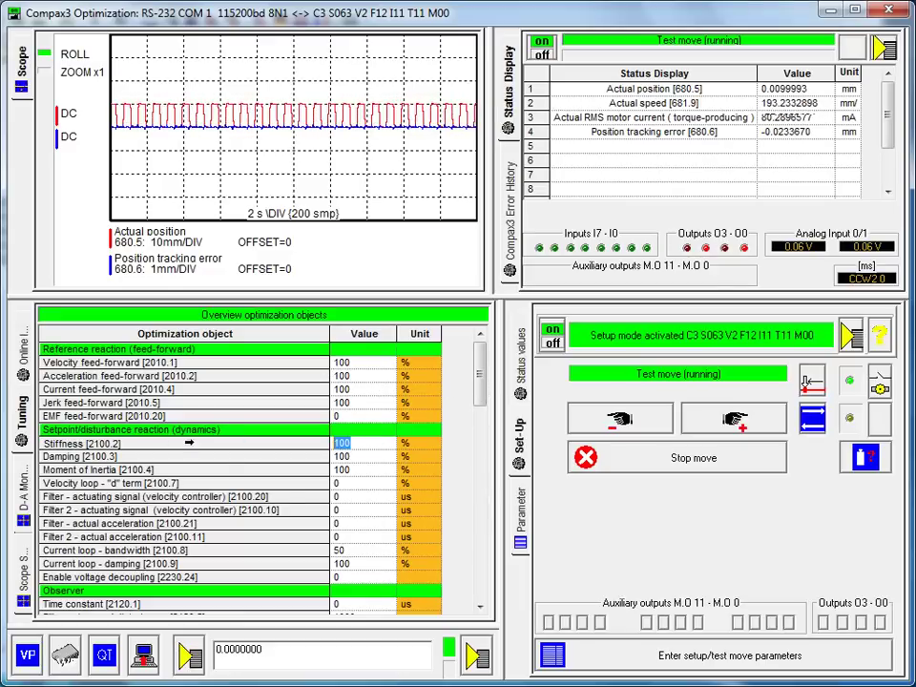
pyautogui.write('2')
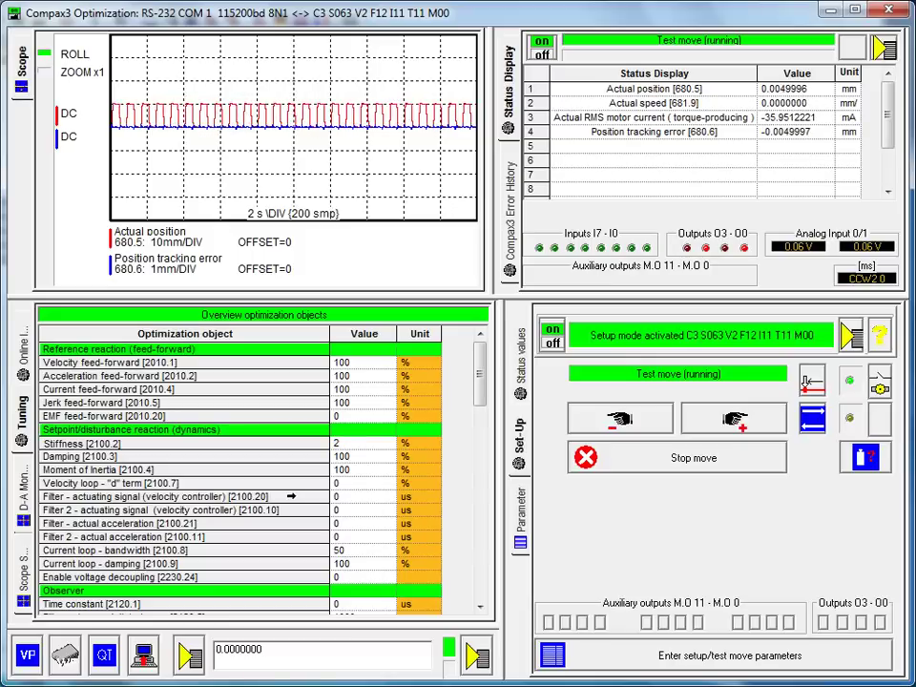
pyautogui.write('00')
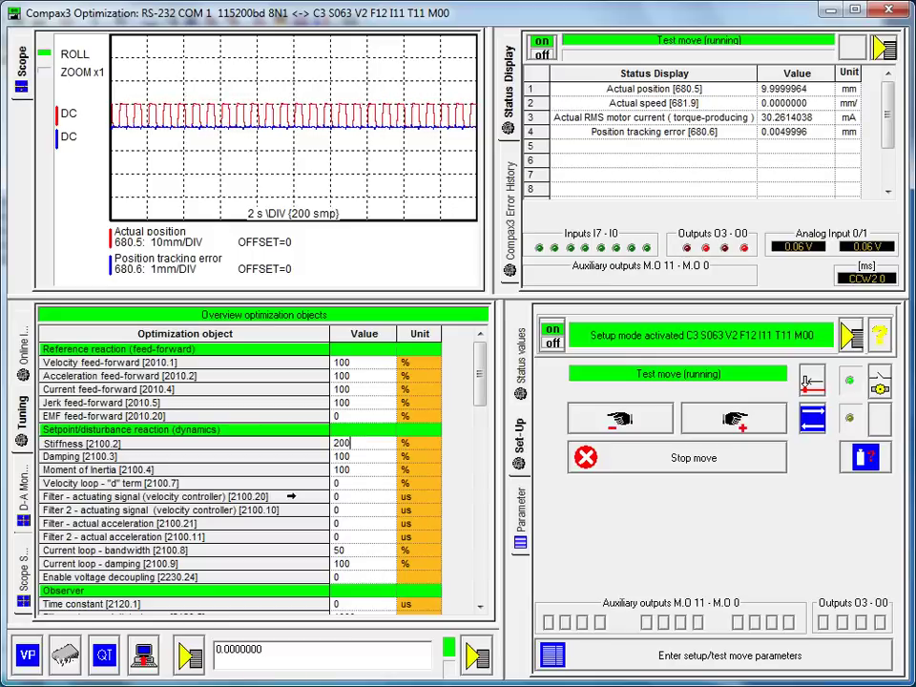
pyautogui.press('Return')
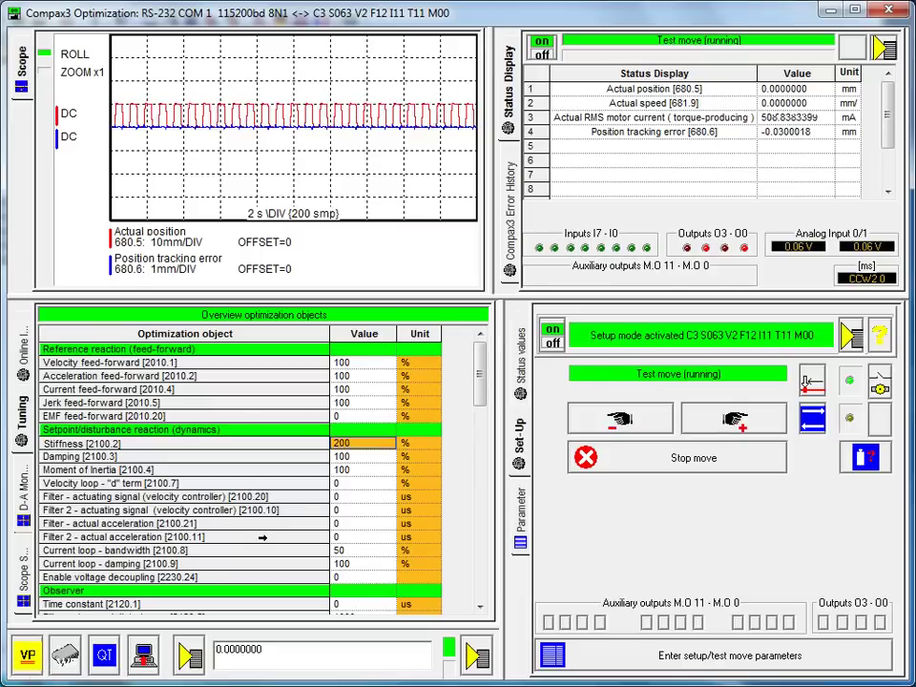
pyautogui.click(347, 457)
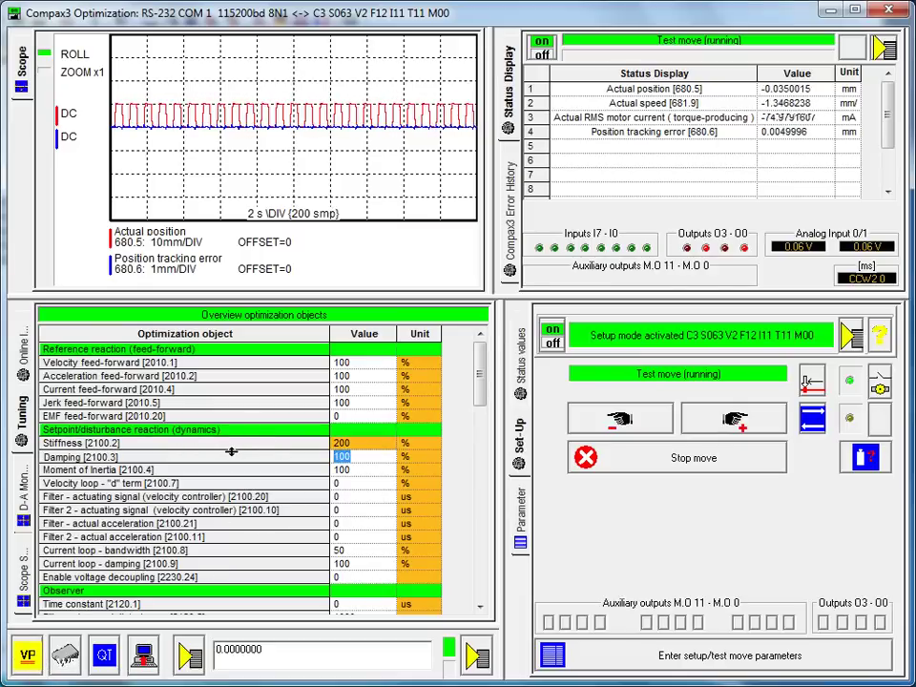
pyautogui.write('20')
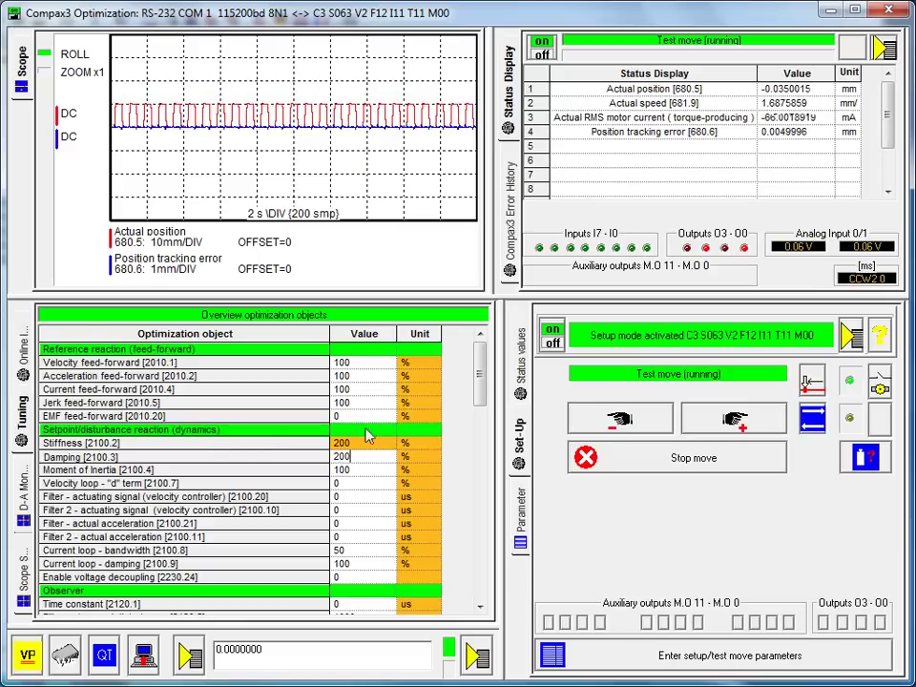
pyautogui.press('Return')
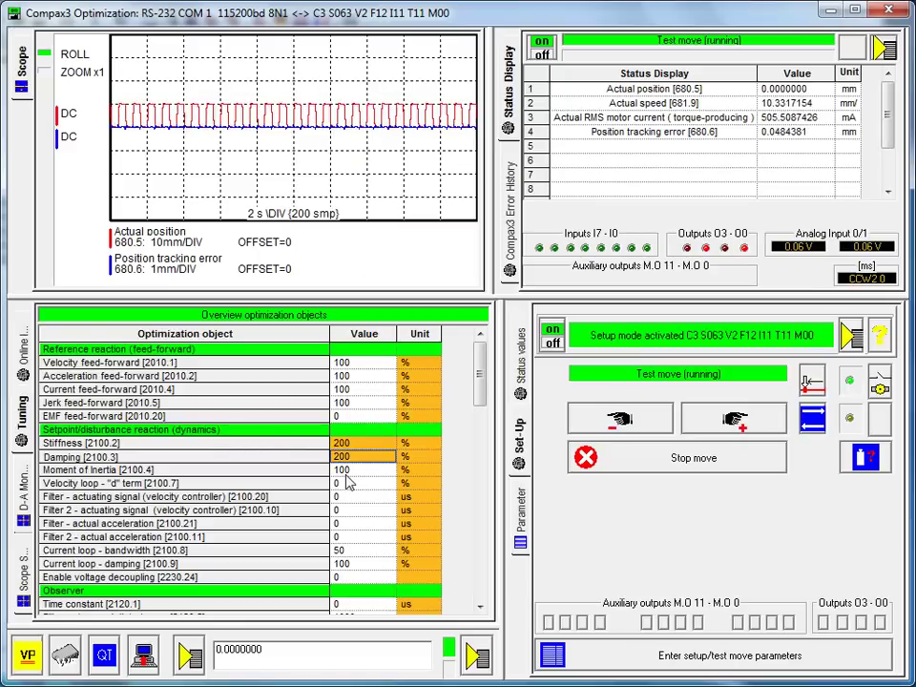
pyautogui.click(28, 657)
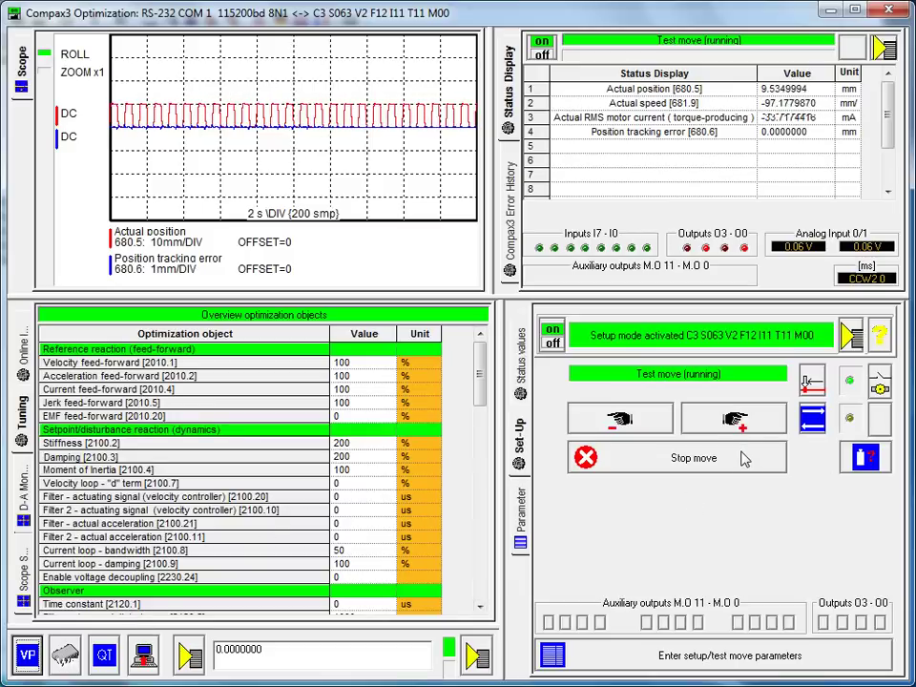
# Step: Stop the test move with the drive energized and write the tuned parameters to flash
pyautogui.click(701, 466)
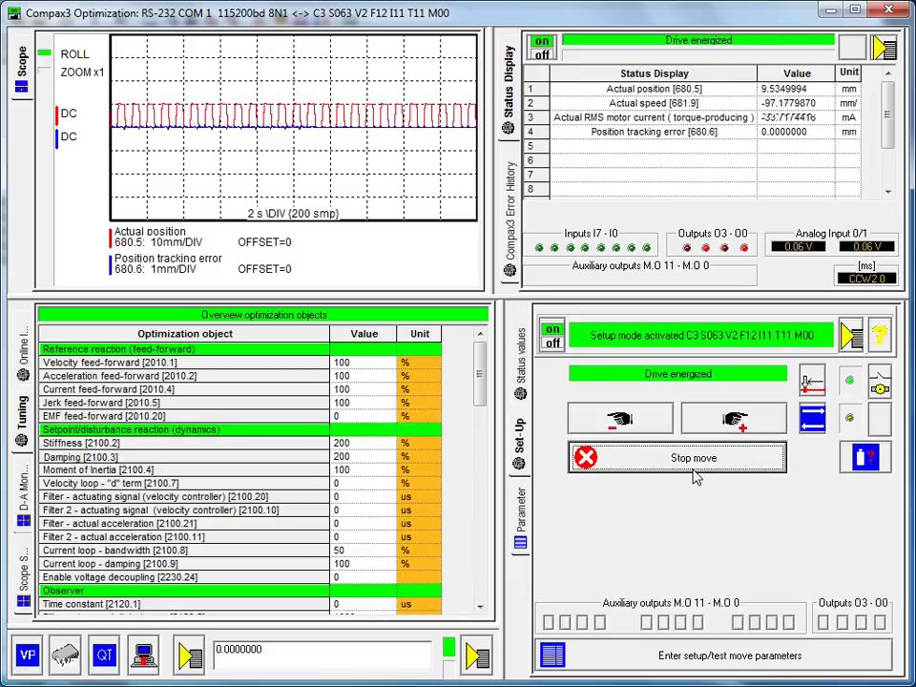
pyautogui.click(68, 654)
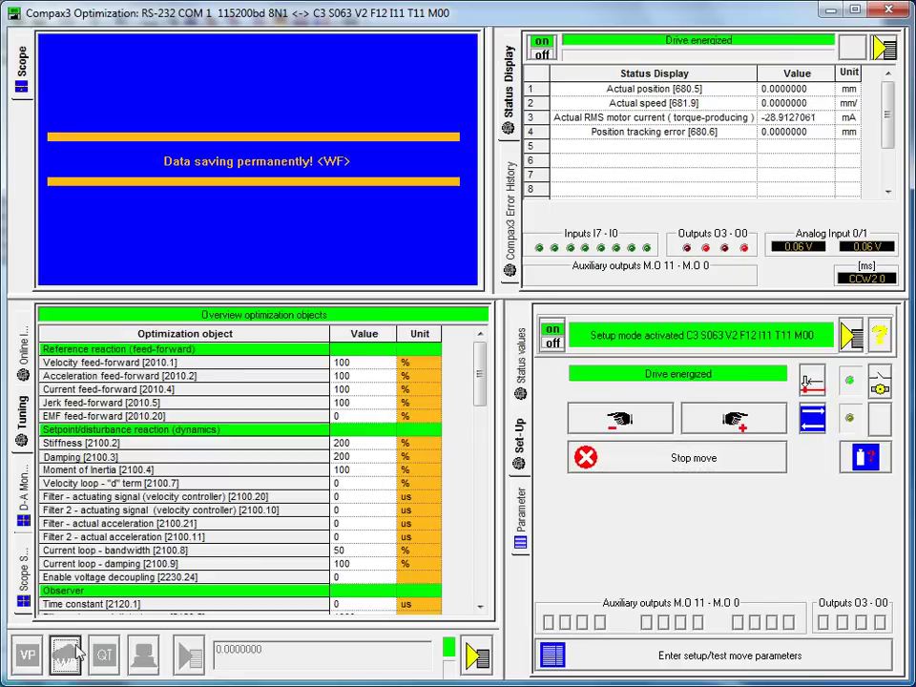